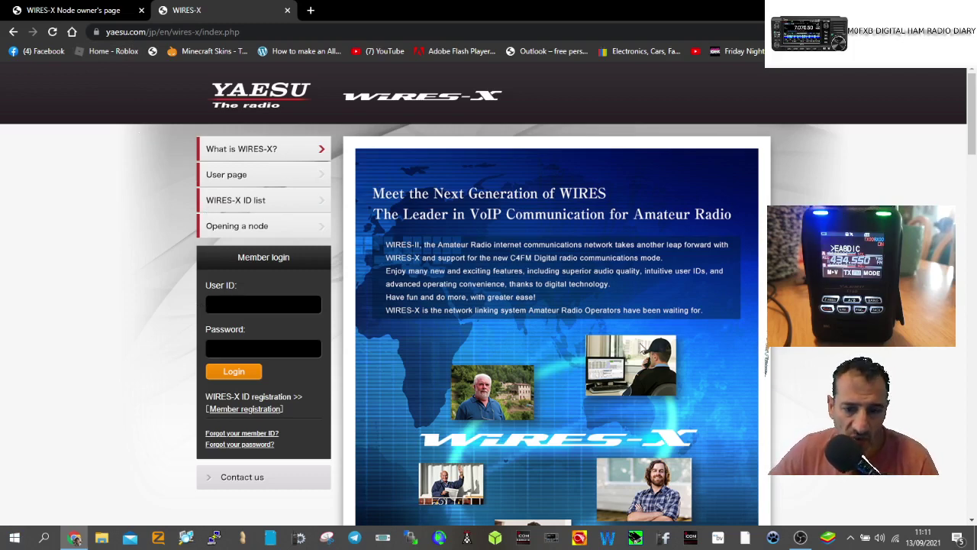
- Open the WIRES-X member registration page and look over its e-mail address form
{"action": "scroll", "coordinate": [651, 324], "scroll_direction": "down", "scroll_amount": 2}
{"action": "scroll", "coordinate": [651, 329], "scroll_direction": "up", "scroll_amount": 2}
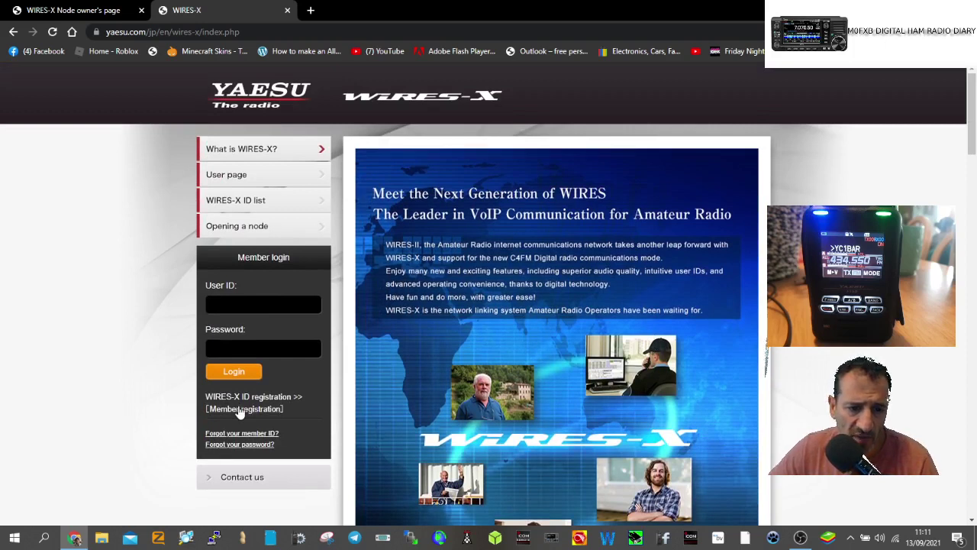
{"action": "left_click", "coordinate": [222, 409]}
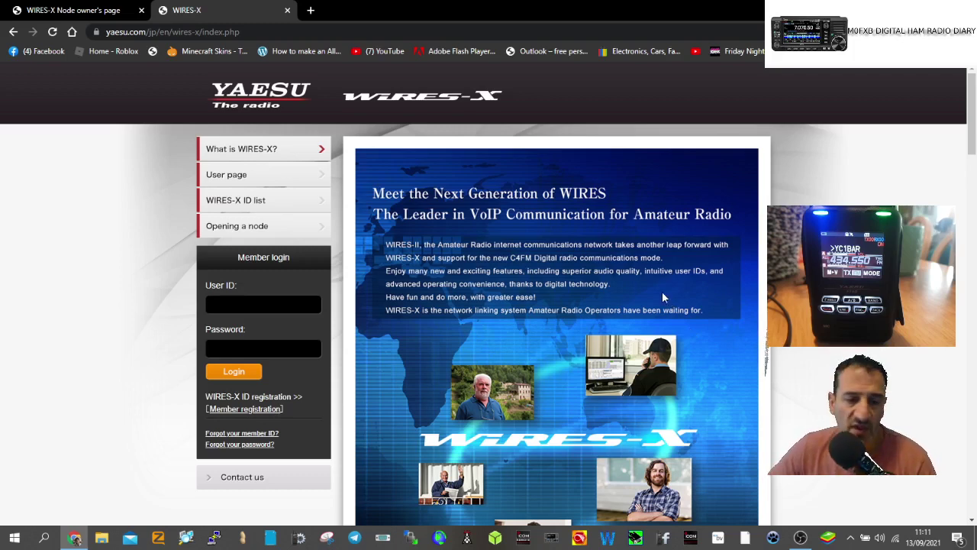
{"action": "left_click", "coordinate": [248, 412]}
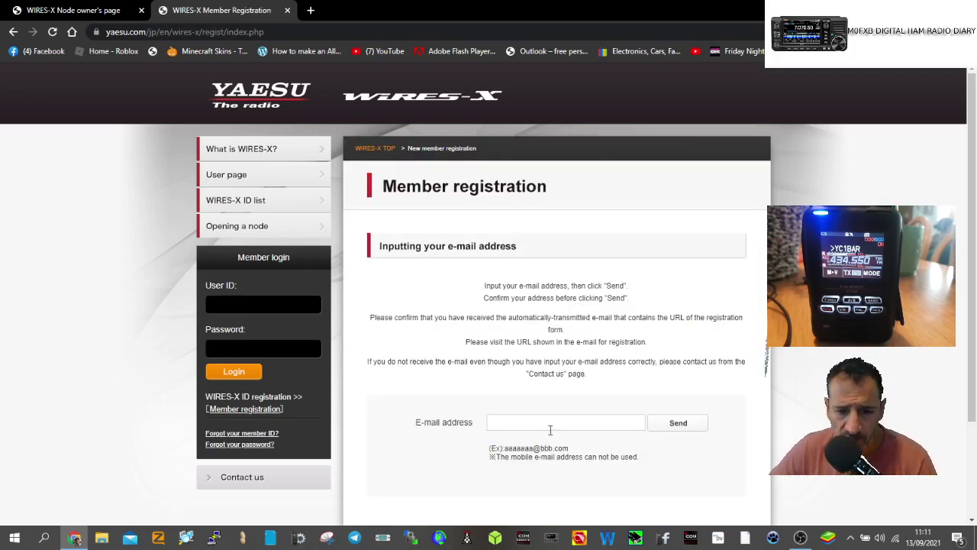
{"action": "scroll", "coordinate": [557, 410], "scroll_direction": "down", "scroll_amount": 1}
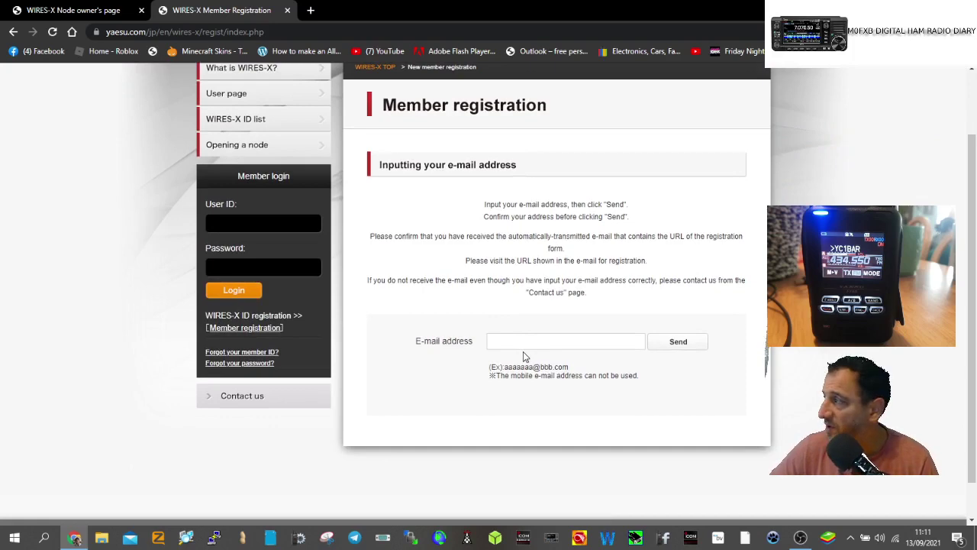
{"action": "scroll", "coordinate": [603, 336], "scroll_direction": "up", "scroll_amount": 1}
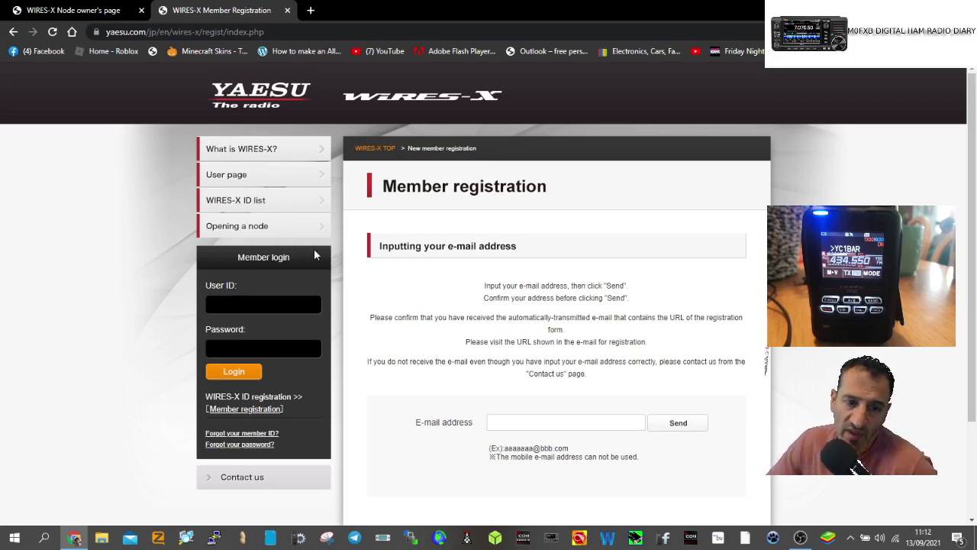
- Download WIRES-X PC Software (Ver.1.540) from the Node owner's page
{"action": "left_click", "coordinate": [99, 11]}
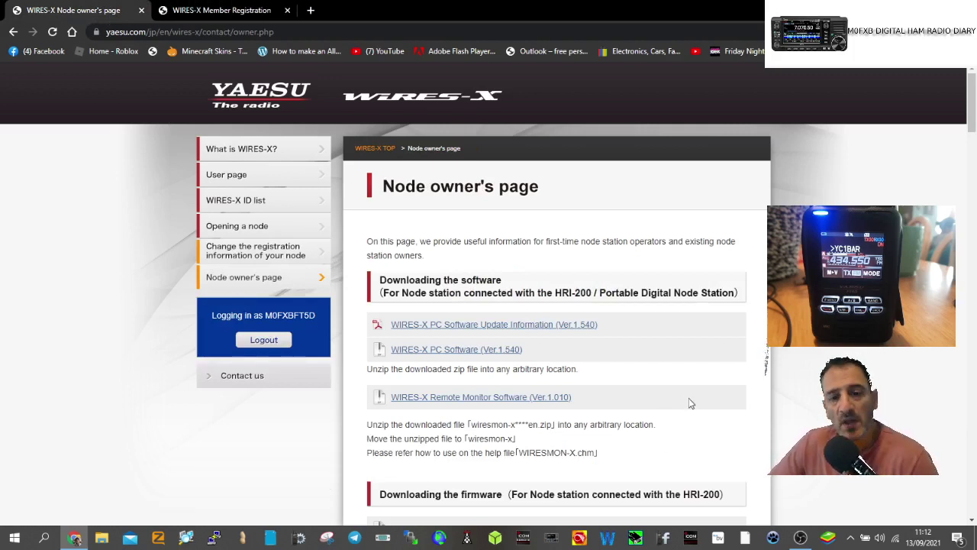
{"action": "left_click", "coordinate": [231, 283]}
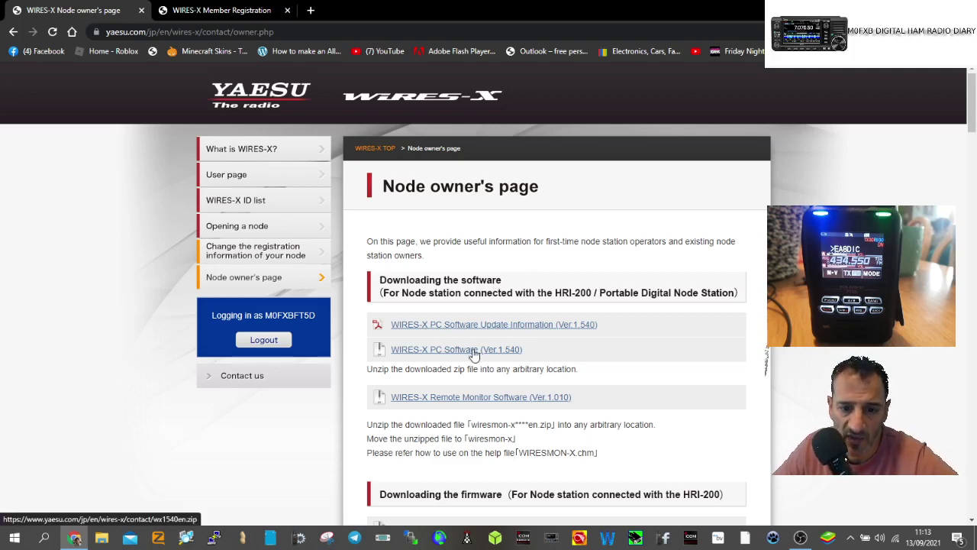
{"action": "left_click", "coordinate": [473, 353]}
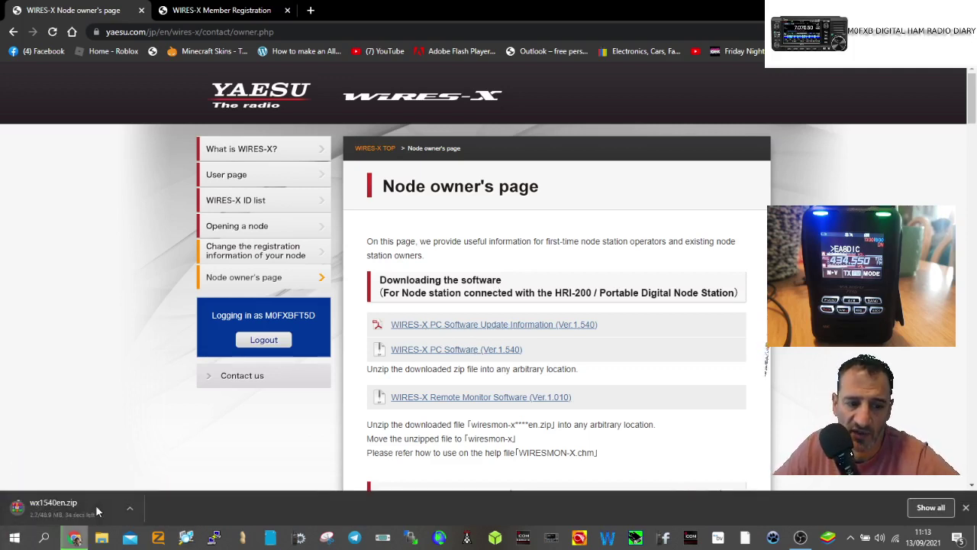
- Open the WIRES-X PC Software Update Information (Ver.1.540) PDF, enlarge it to 150% and read through the zip contents and update notes
{"action": "left_click", "coordinate": [490, 325]}
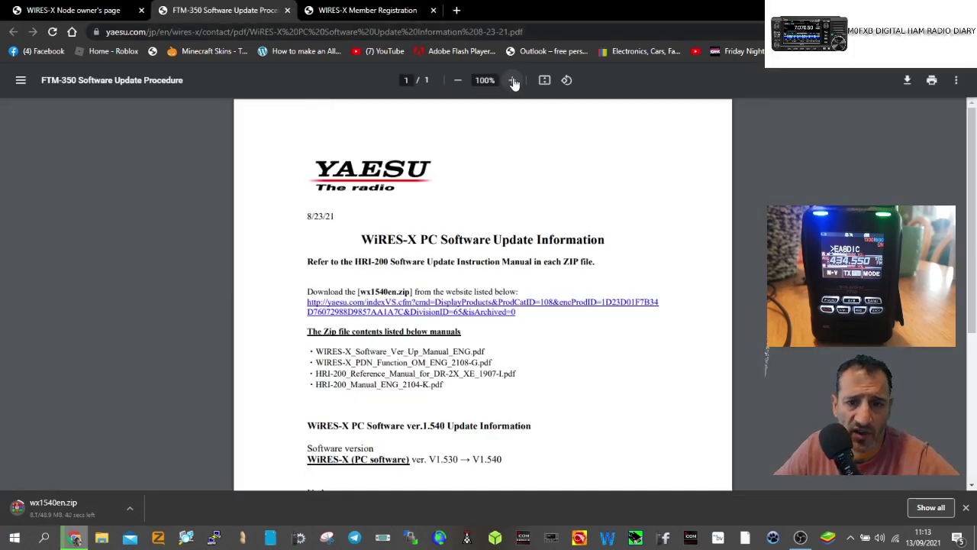
{"action": "left_click", "coordinate": [514, 81]}
{"action": "left_click", "coordinate": [513, 80]}
{"action": "scroll", "coordinate": [738, 393], "scroll_direction": "down", "scroll_amount": 5}
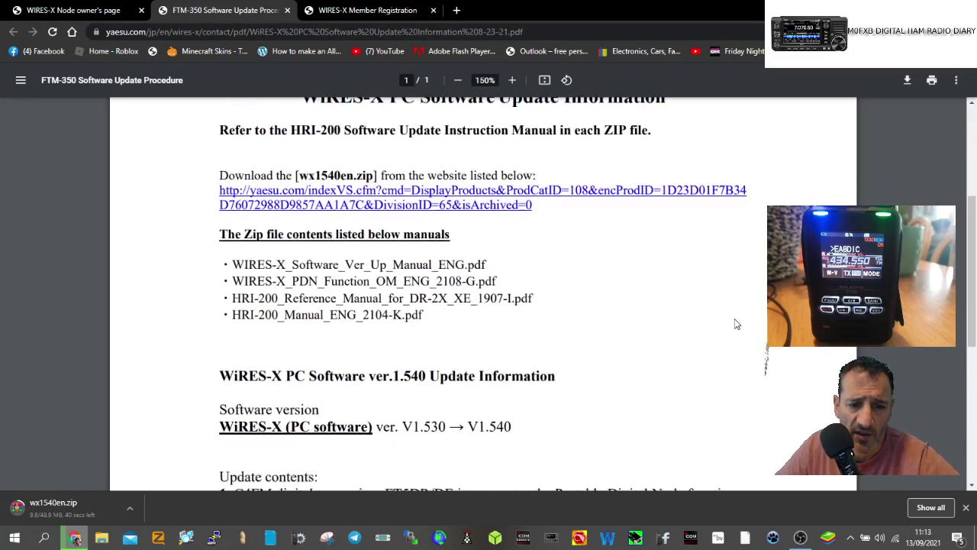
{"action": "scroll", "coordinate": [737, 323], "scroll_direction": "down", "scroll_amount": 5}
{"action": "scroll", "coordinate": [737, 323], "scroll_direction": "up", "scroll_amount": 10}
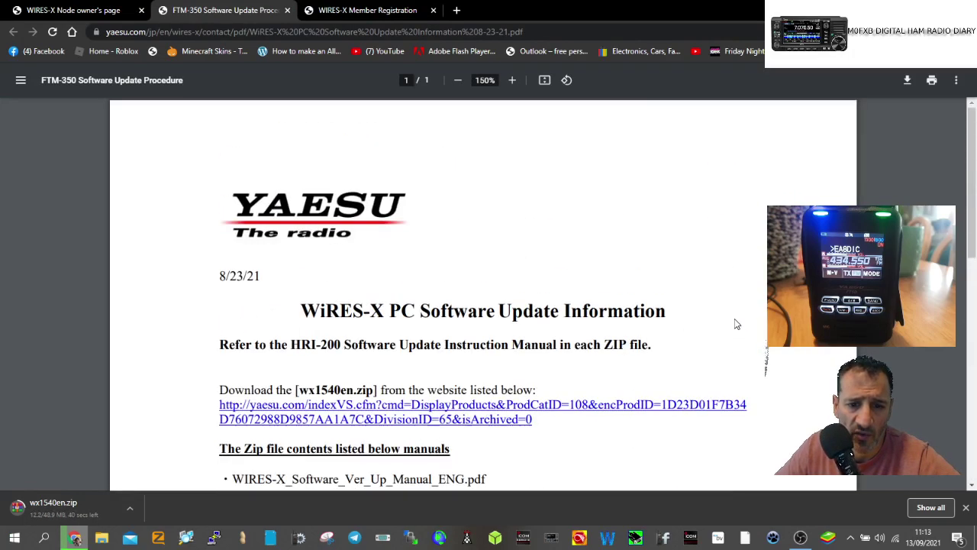
{"action": "scroll", "coordinate": [736, 324], "scroll_direction": "down", "scroll_amount": 5}
{"action": "scroll", "coordinate": [735, 323], "scroll_direction": "up", "scroll_amount": 5}
{"action": "scroll", "coordinate": [725, 316], "scroll_direction": "down", "scroll_amount": 4}
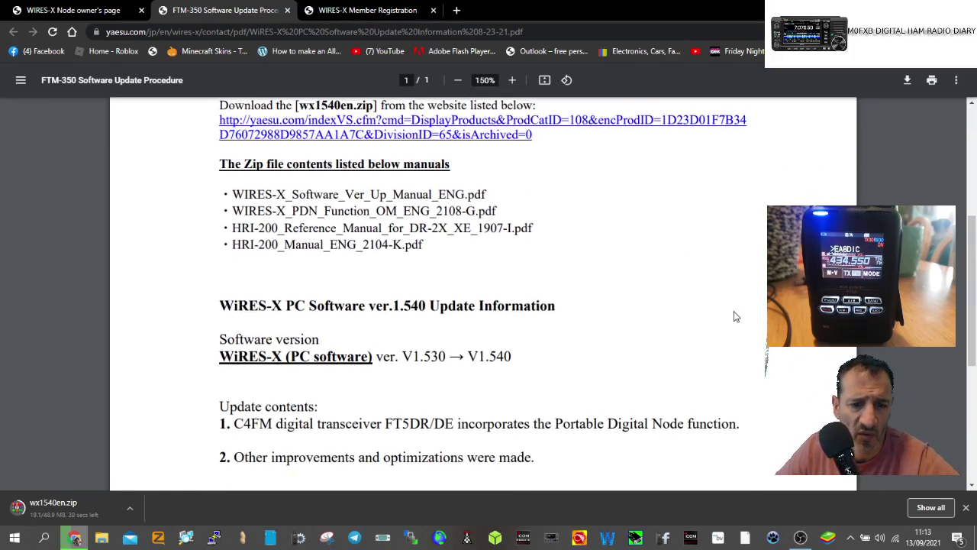
{"action": "scroll", "coordinate": [736, 316], "scroll_direction": "up", "scroll_amount": 5}
{"action": "scroll", "coordinate": [735, 315], "scroll_direction": "down", "scroll_amount": 6}
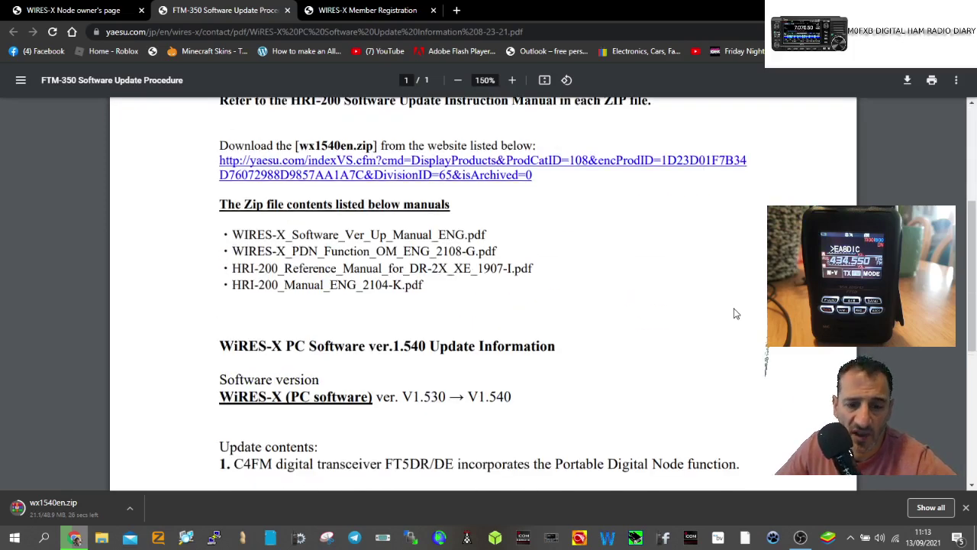
{"action": "scroll", "coordinate": [736, 313], "scroll_direction": "up", "scroll_amount": 5}
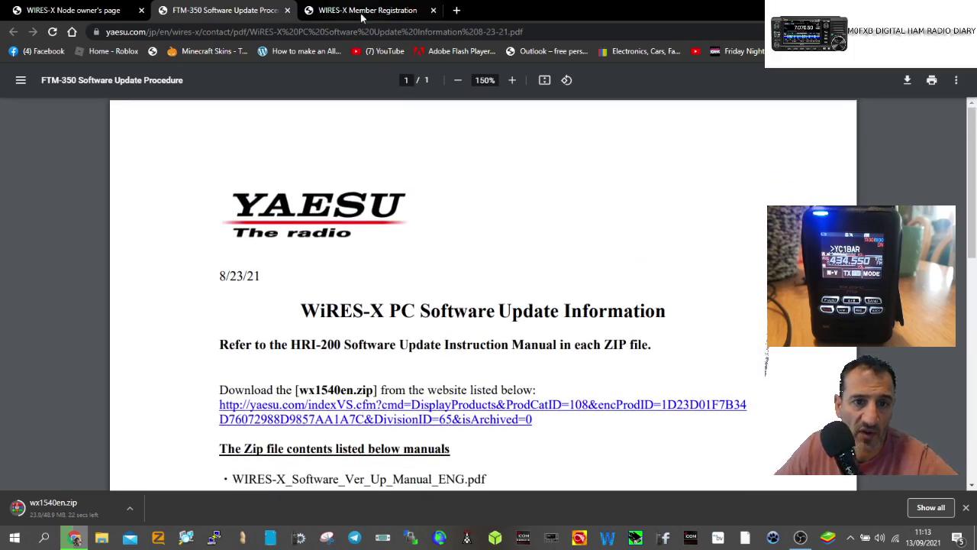
{"action": "left_click", "coordinate": [360, 12]}
{"action": "left_click", "coordinate": [211, 11]}
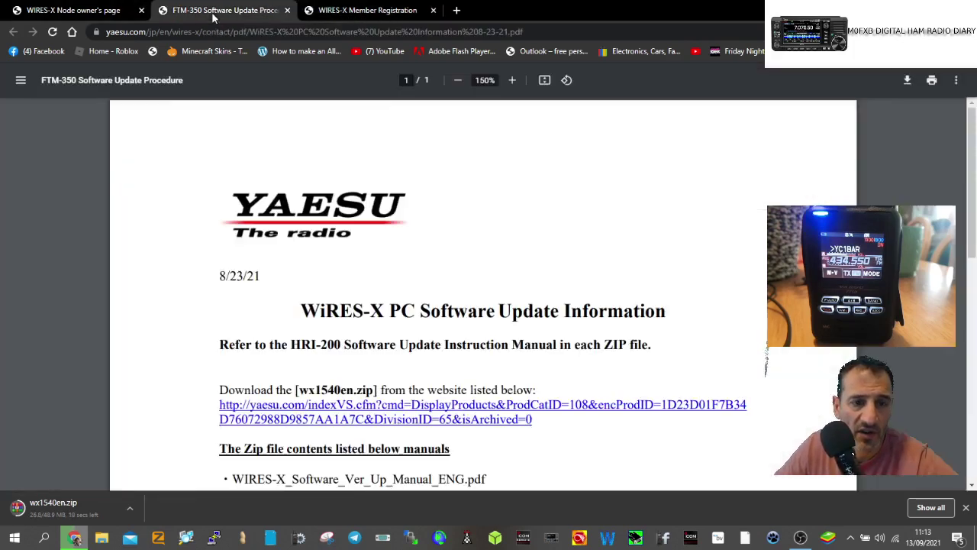
- Return to the Node owner's page, open the downloaded wx1540en.zip and run SetupMenu64.exe from its wx1540en folder
{"action": "left_click", "coordinate": [72, 11]}
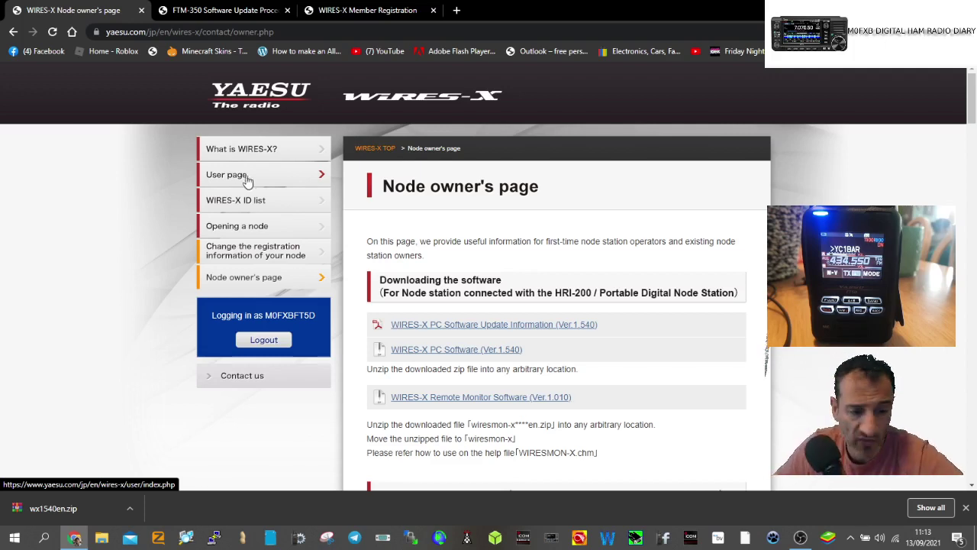
{"action": "left_click", "coordinate": [86, 517]}
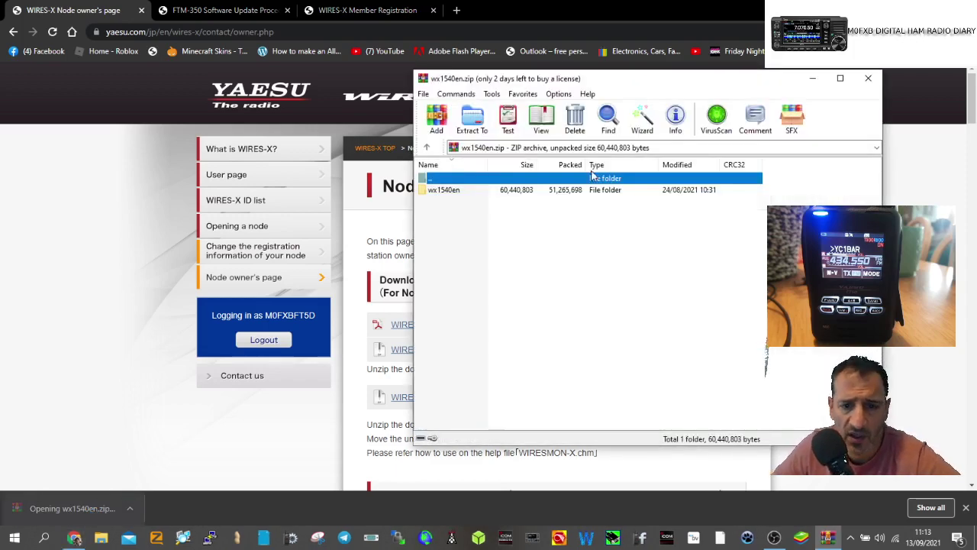
{"action": "double_click", "coordinate": [444, 190]}
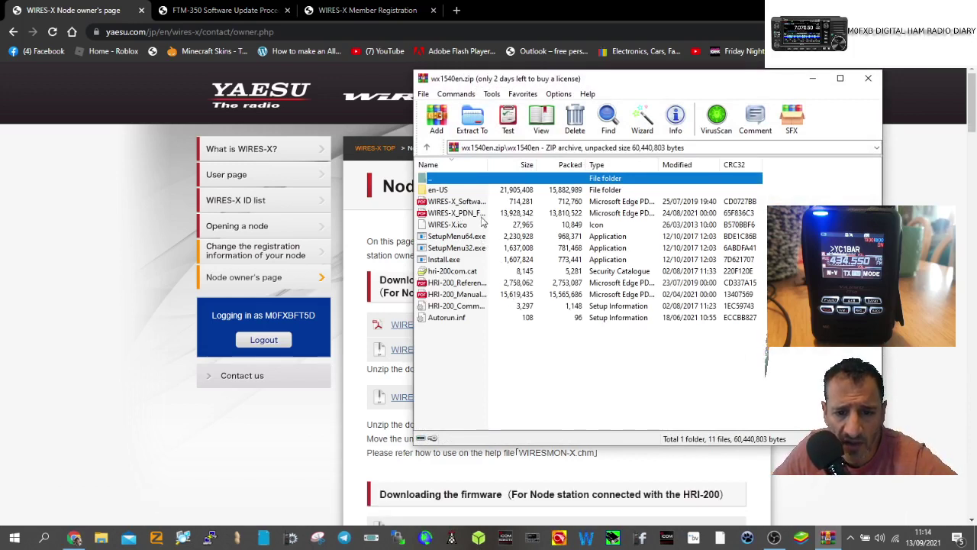
{"action": "double_click", "coordinate": [480, 239]}
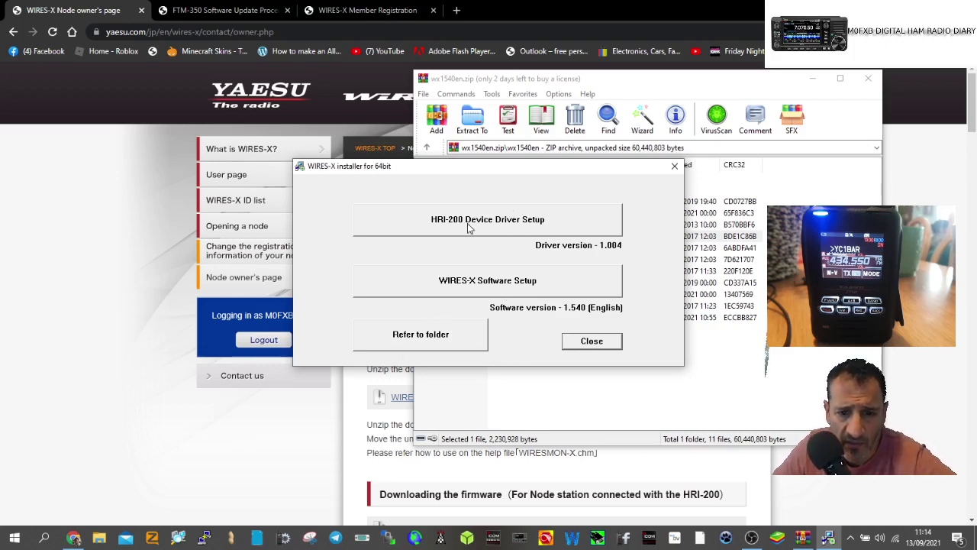
- Install the WIRES-X software into the default folder, accepting the license agreement, and launch Wires-X
{"action": "left_click", "coordinate": [525, 284]}
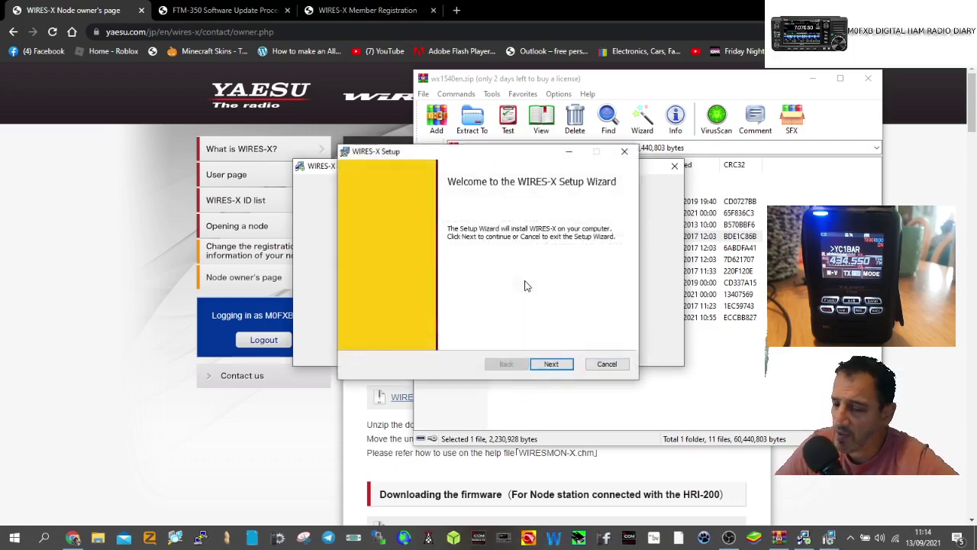
{"action": "left_click", "coordinate": [550, 366]}
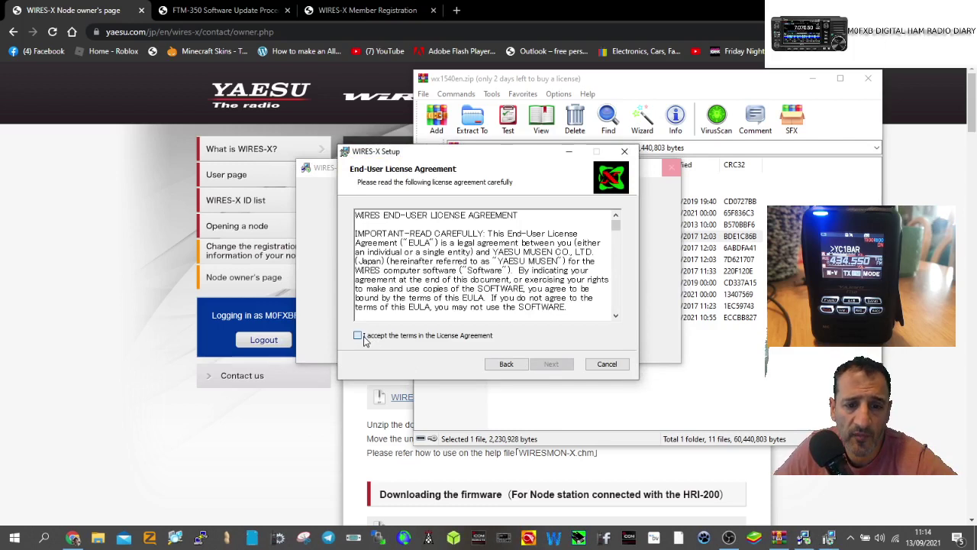
{"action": "left_click", "coordinate": [359, 336]}
{"action": "left_click", "coordinate": [551, 364]}
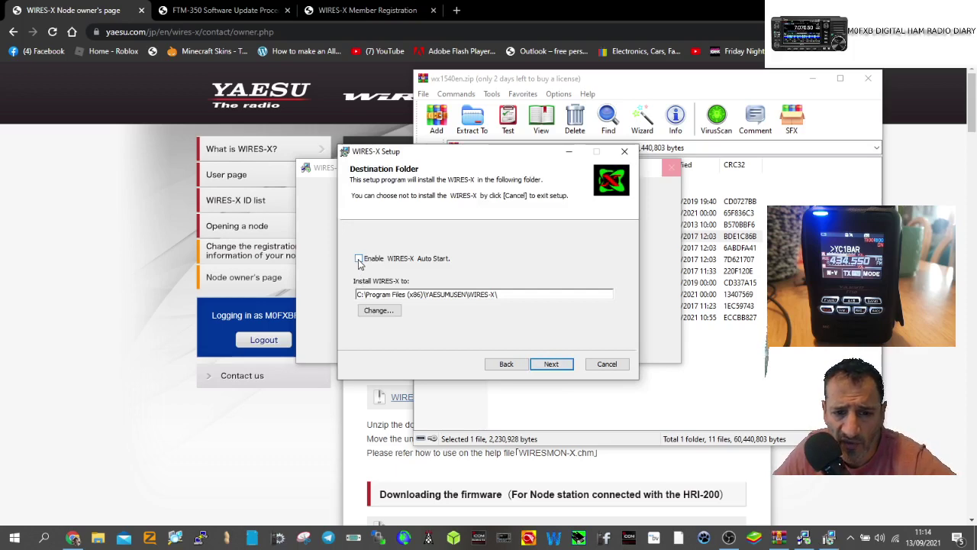
{"action": "left_click", "coordinate": [560, 366]}
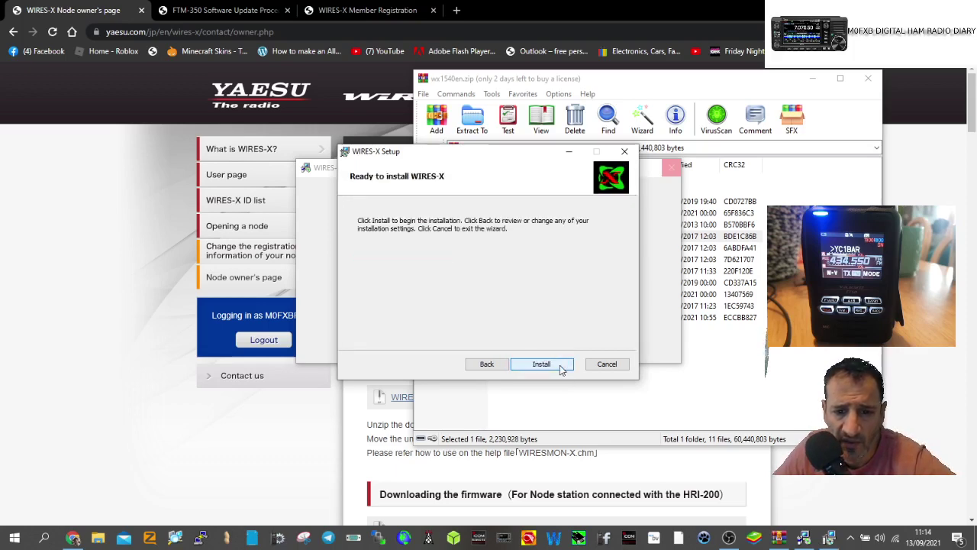
{"action": "left_click", "coordinate": [553, 368]}
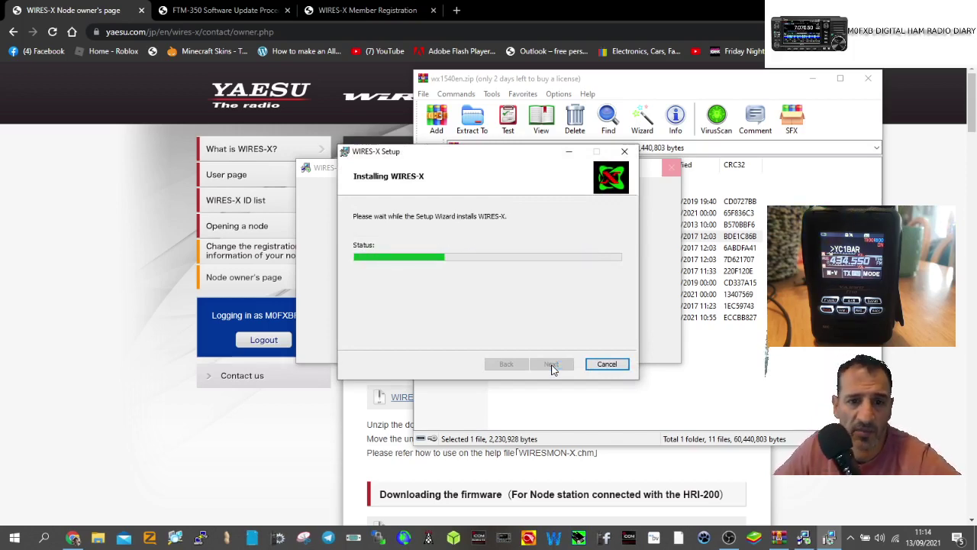
{"action": "left_click", "coordinate": [551, 364]}
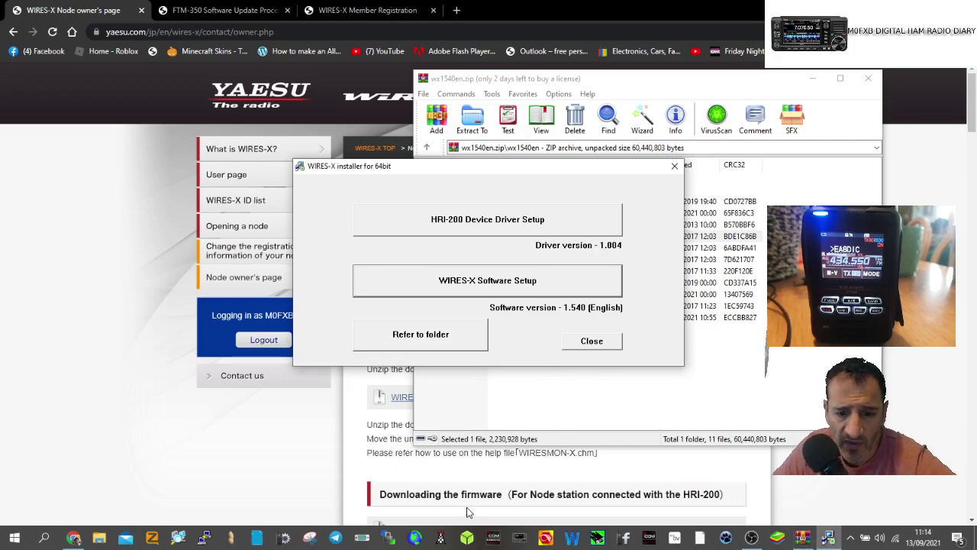
{"action": "left_click", "coordinate": [13, 539]}
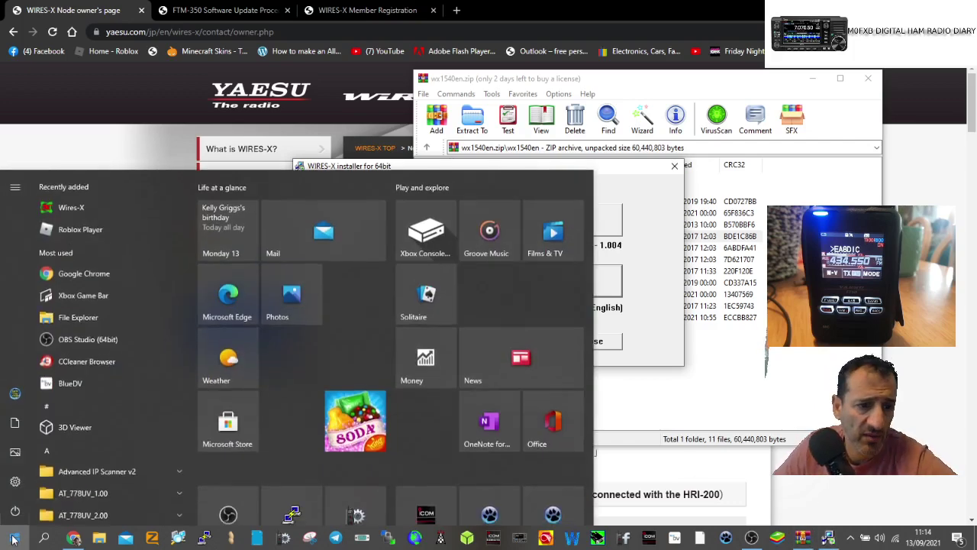
{"action": "left_click", "coordinate": [71, 208]}
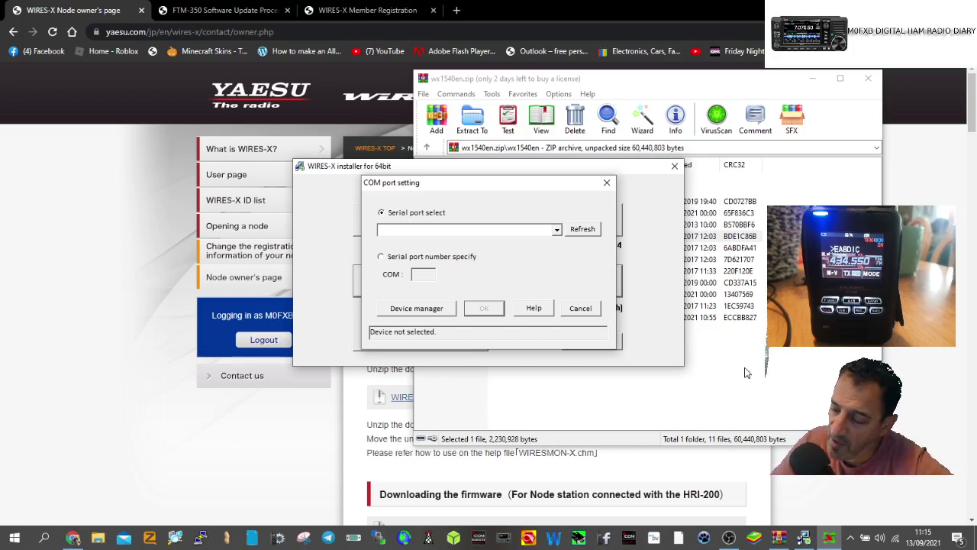
- Open Device Manager and examine the devices listed under Ports (COM & LPT)
{"action": "right_click", "coordinate": [14, 538]}
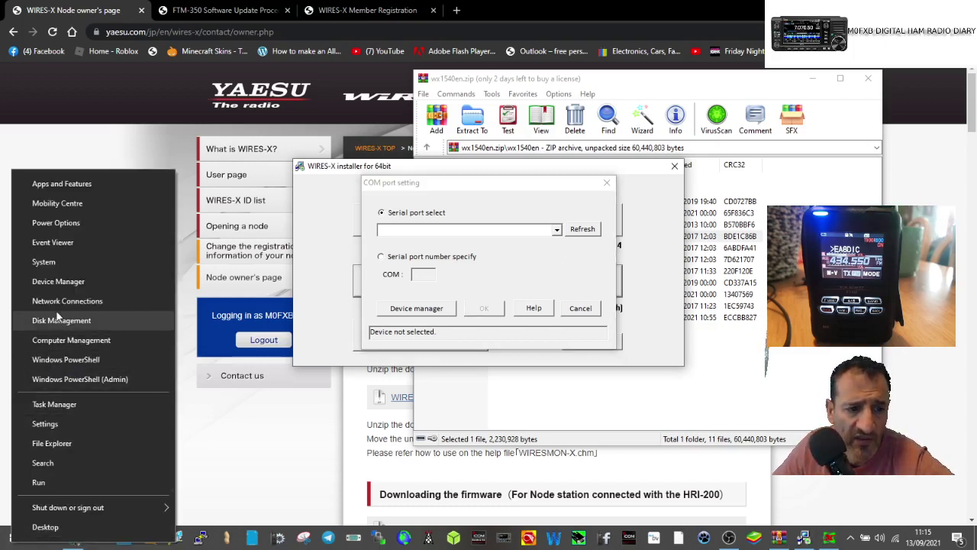
{"action": "left_click", "coordinate": [57, 282]}
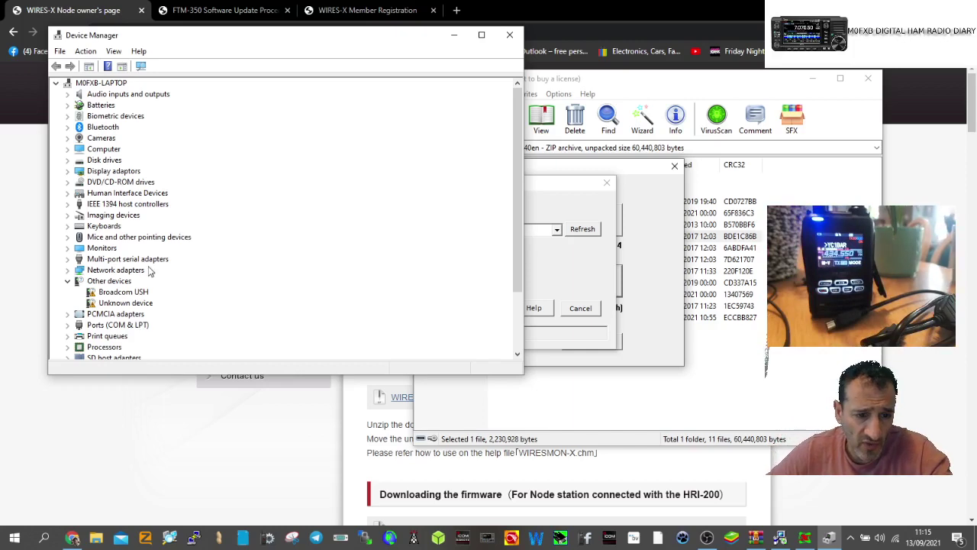
{"action": "double_click", "coordinate": [126, 327]}
{"action": "scroll", "coordinate": [262, 255], "scroll_direction": "down", "scroll_amount": 3}
{"action": "scroll", "coordinate": [267, 261], "scroll_direction": "up", "scroll_amount": 4}
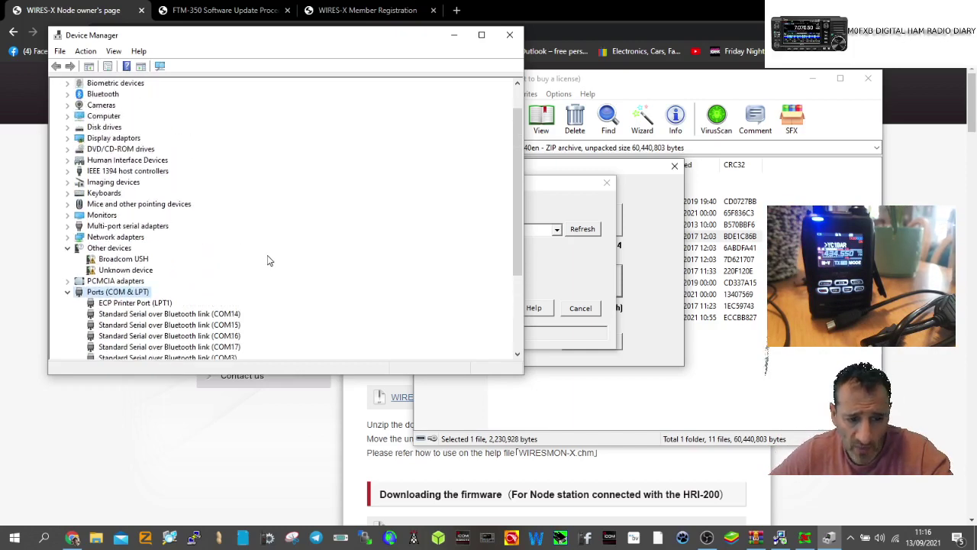
{"action": "left_click", "coordinate": [454, 36]}
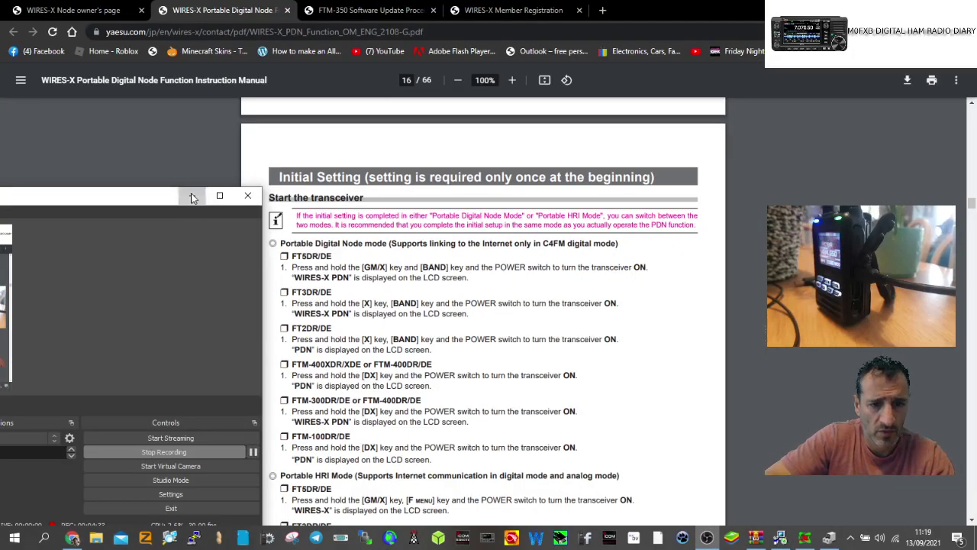
{"action": "left_click", "coordinate": [193, 197]}
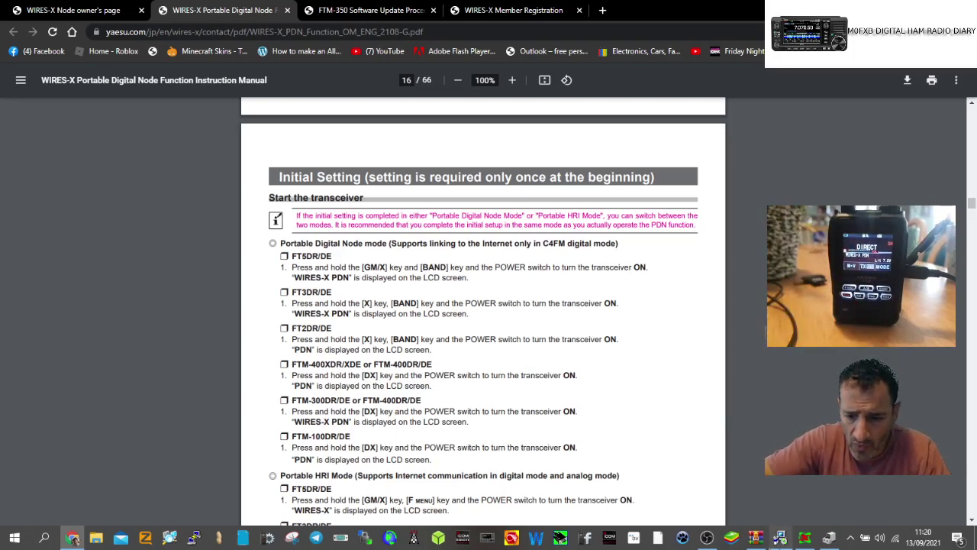
{"action": "left_click", "coordinate": [708, 538]}
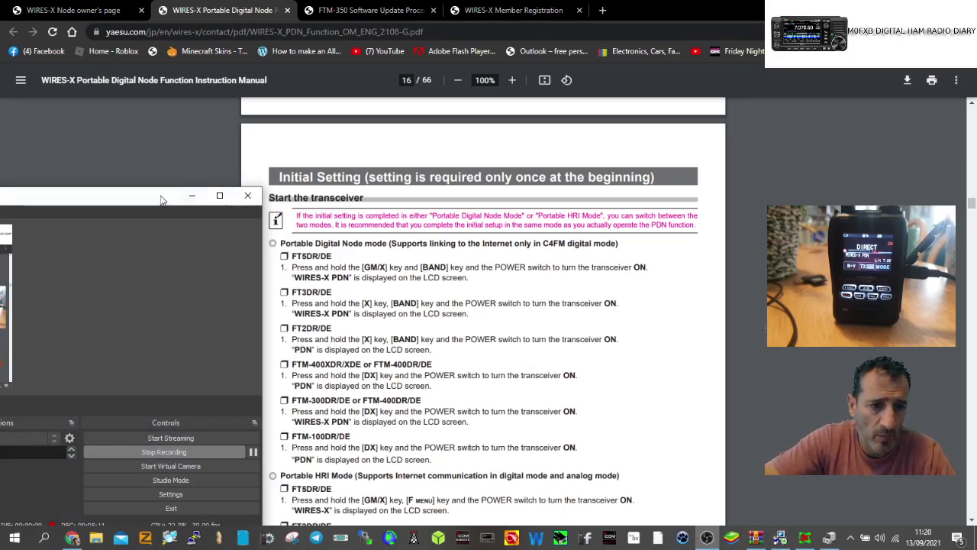
{"action": "left_click_drag", "start_coordinate": [161, 196], "coordinate": [225, 213]}
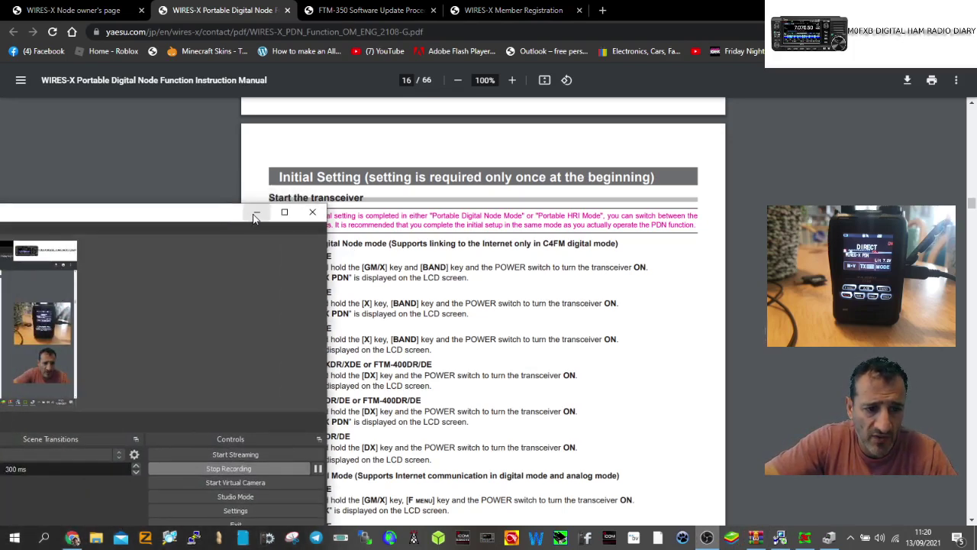
{"action": "left_click", "coordinate": [256, 213]}
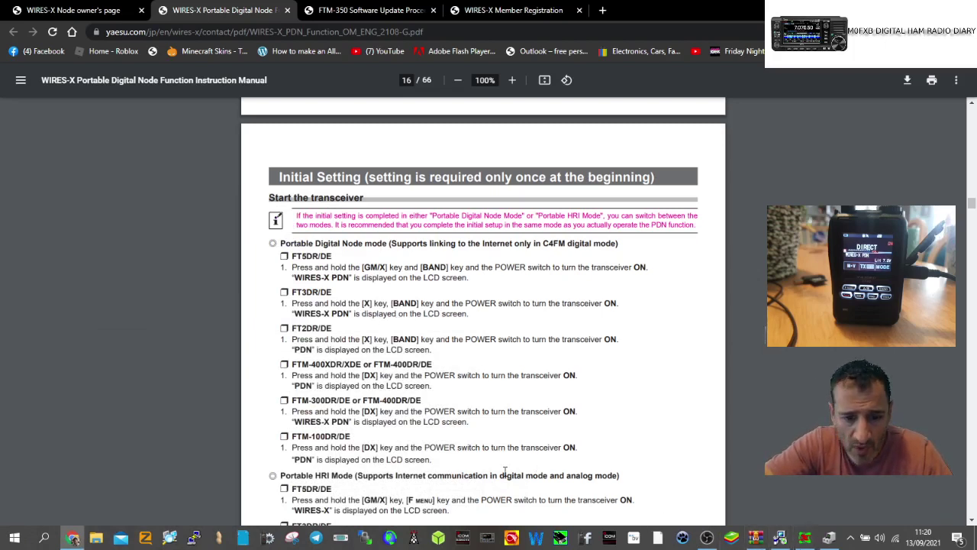
- From the COM port setting dialog, open Device Manager, check the Prolific USB-to-Serial port's number under Ports (COM & LPT), and minimize it
{"action": "left_click", "coordinate": [807, 539]}
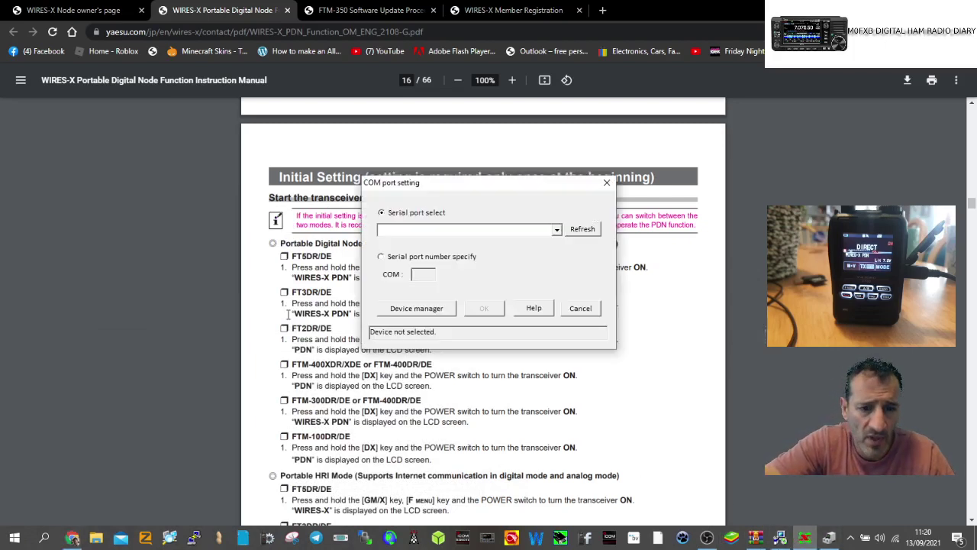
{"action": "left_click", "coordinate": [397, 314]}
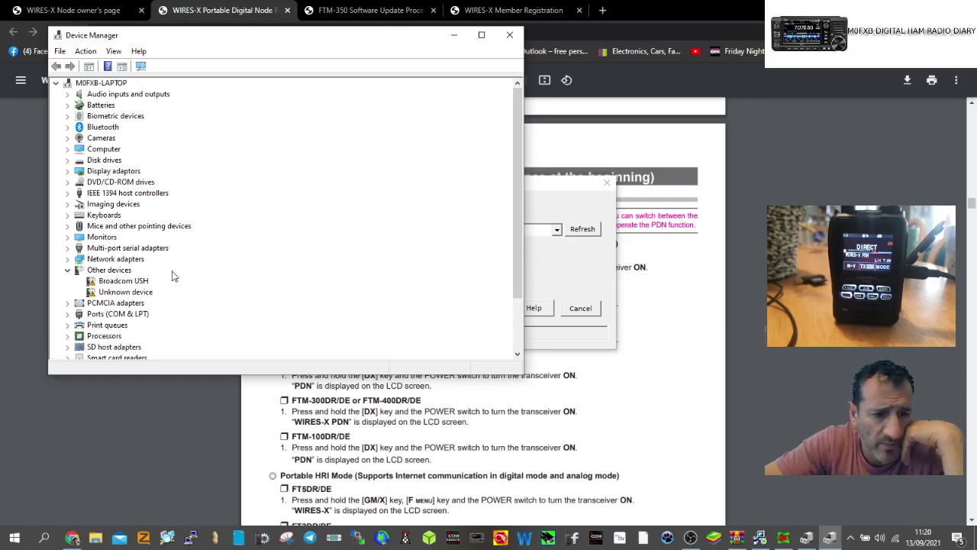
{"action": "double_click", "coordinate": [140, 316]}
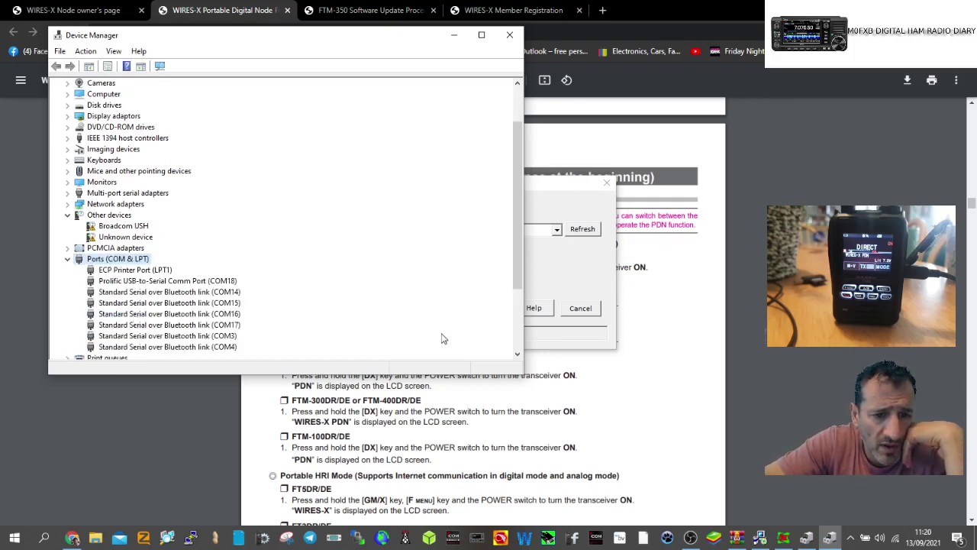
{"action": "left_click", "coordinate": [517, 356]}
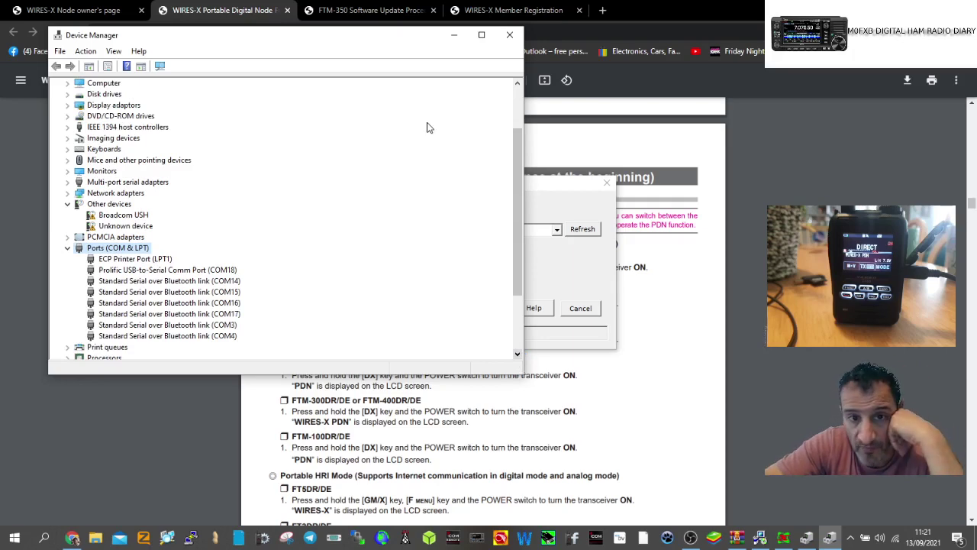
{"action": "left_click", "coordinate": [455, 38]}
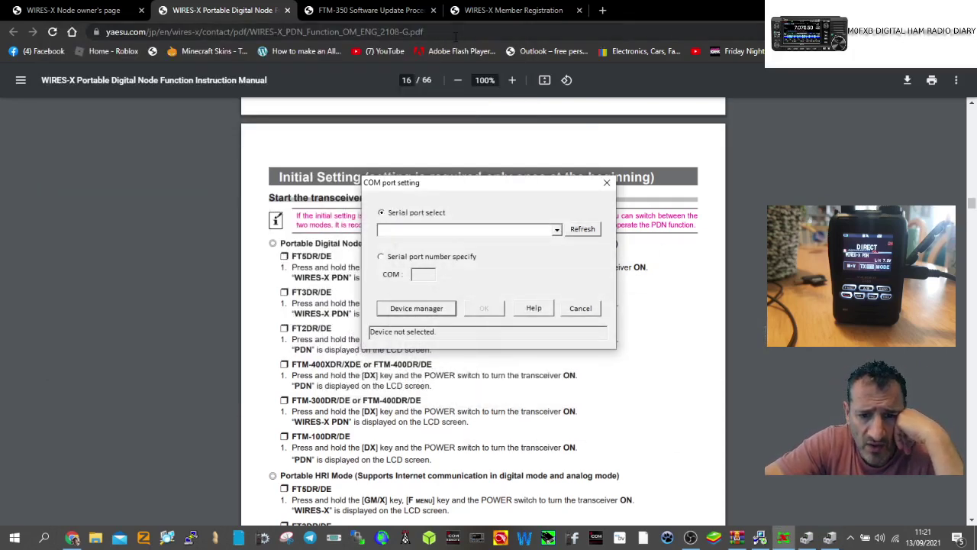
- Refresh the serial port list, select Prolific USB-to-Serial Comm Port (COM18) as the communication port and confirm the setting
{"action": "left_click", "coordinate": [572, 233]}
{"action": "left_click", "coordinate": [558, 230]}
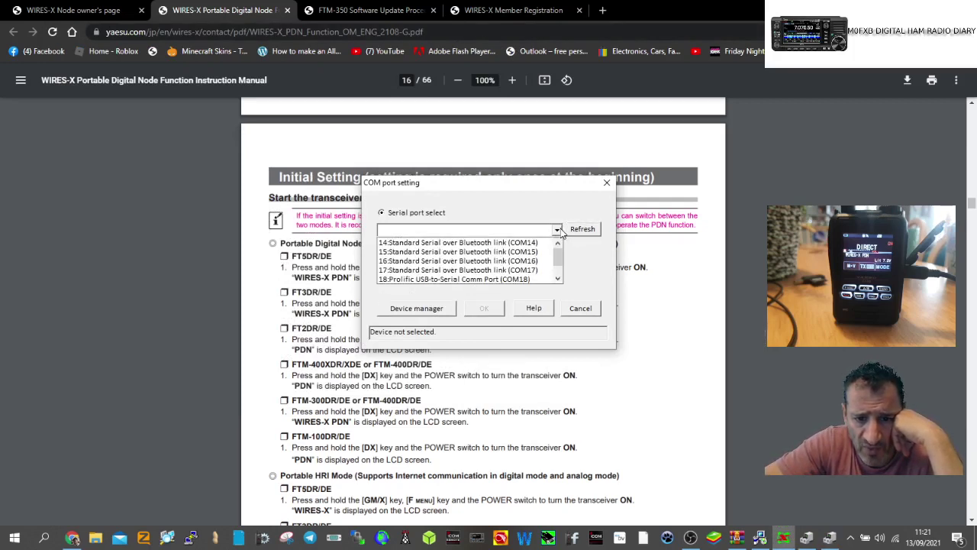
{"action": "left_click", "coordinate": [526, 280]}
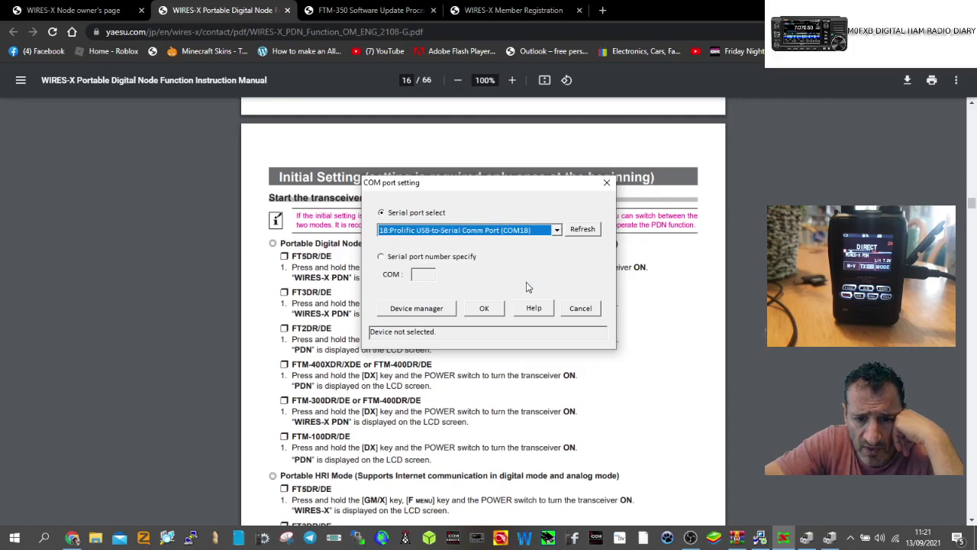
{"action": "left_click", "coordinate": [484, 308]}
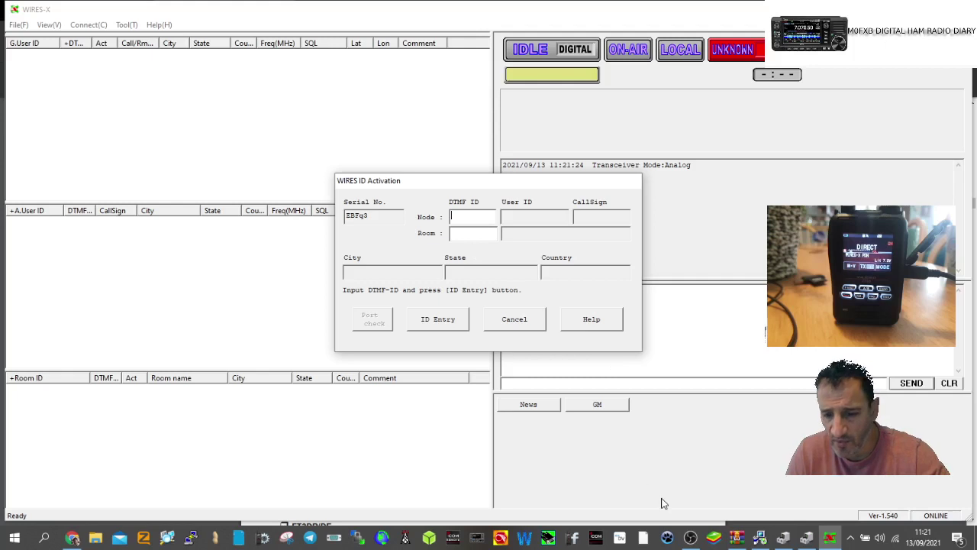
{"action": "mouse_move", "coordinate": [691, 539]}
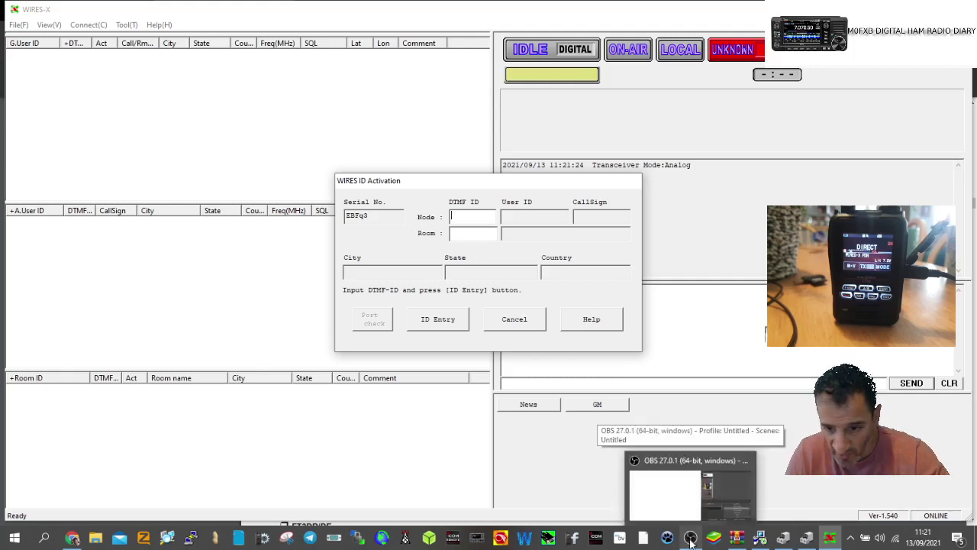
{"action": "left_click", "coordinate": [691, 539]}
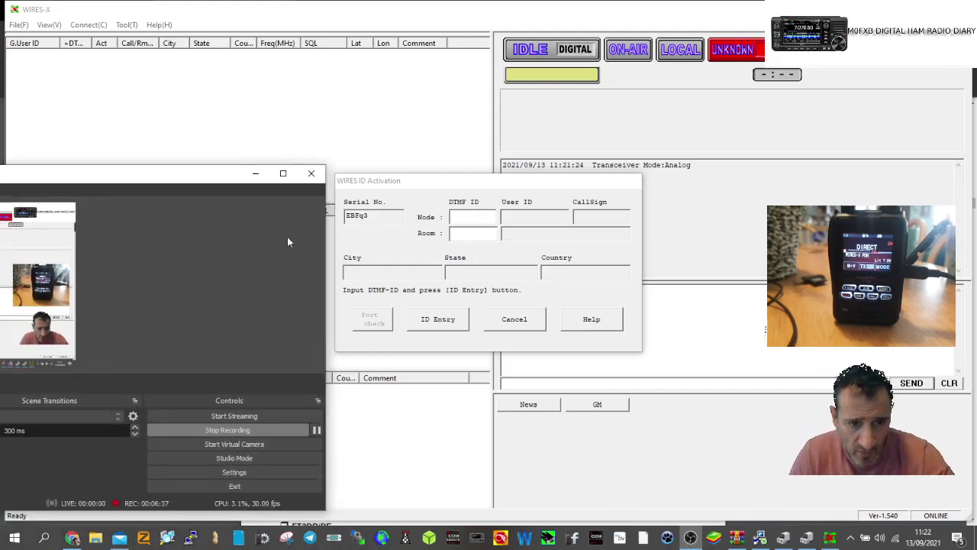
{"action": "left_click", "coordinate": [255, 174]}
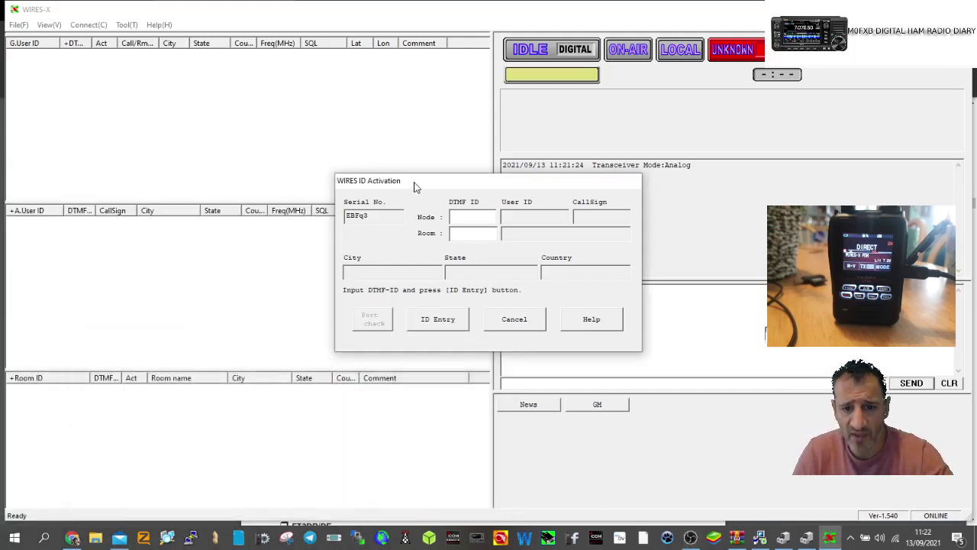
- Enter the assigned node and room DTMF IDs in WIRES ID Activation, submit the ID entry and accept the registration
{"action": "type", "text": "777"}
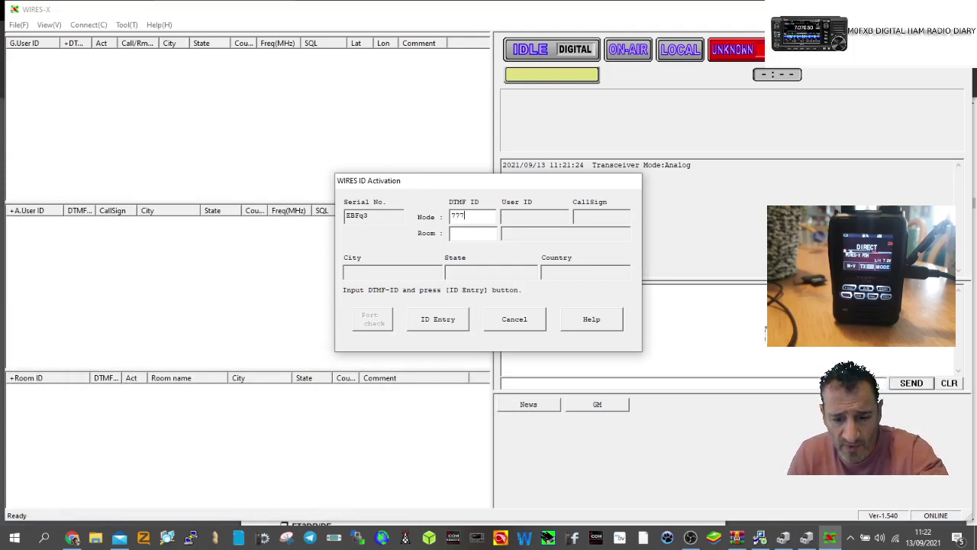
{"action": "type", "text": "68"}
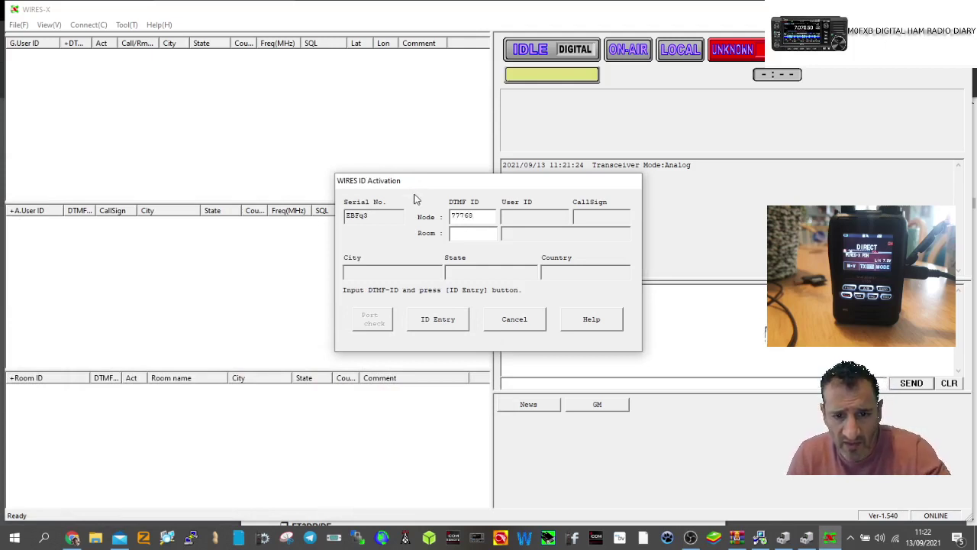
{"action": "left_click", "coordinate": [461, 239]}
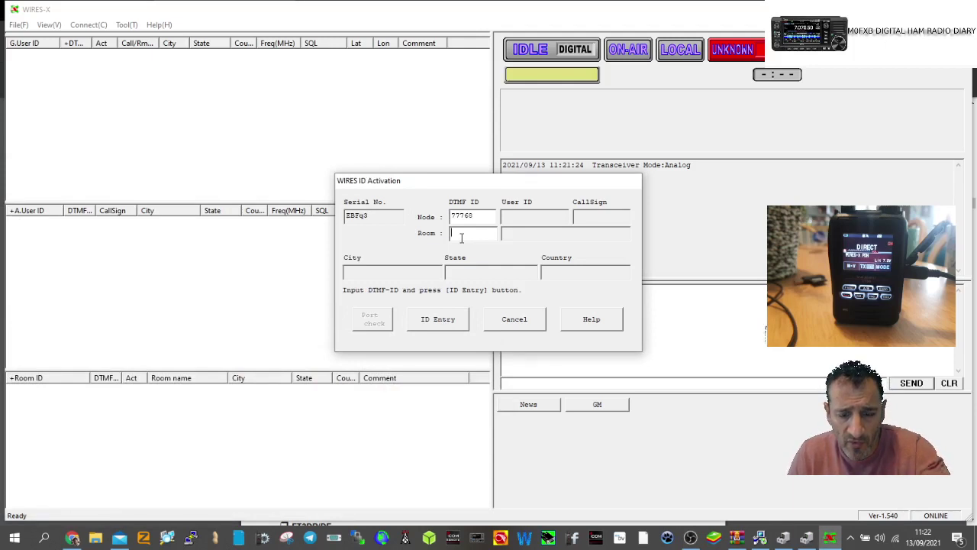
{"action": "type", "text": "8"}
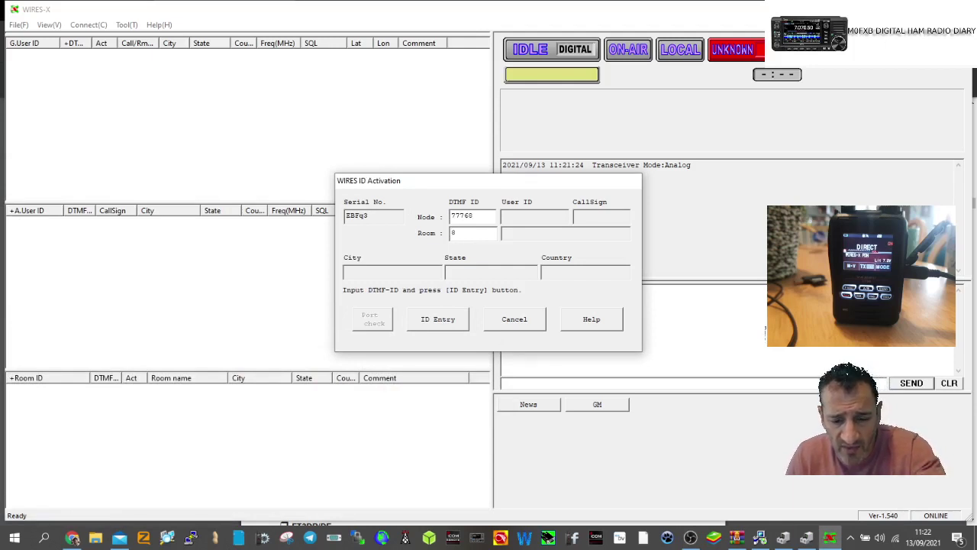
{"action": "type", "text": "7768"}
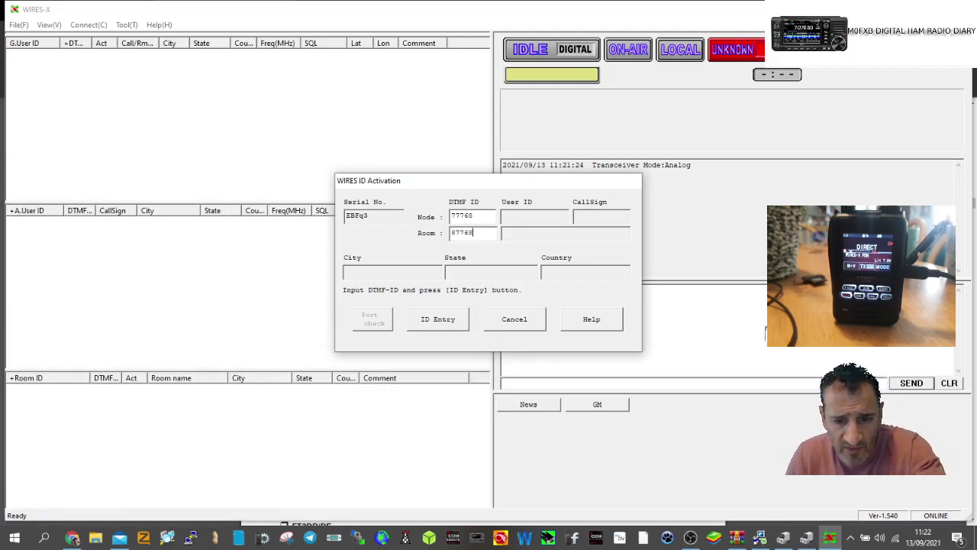
{"action": "left_click", "coordinate": [439, 320]}
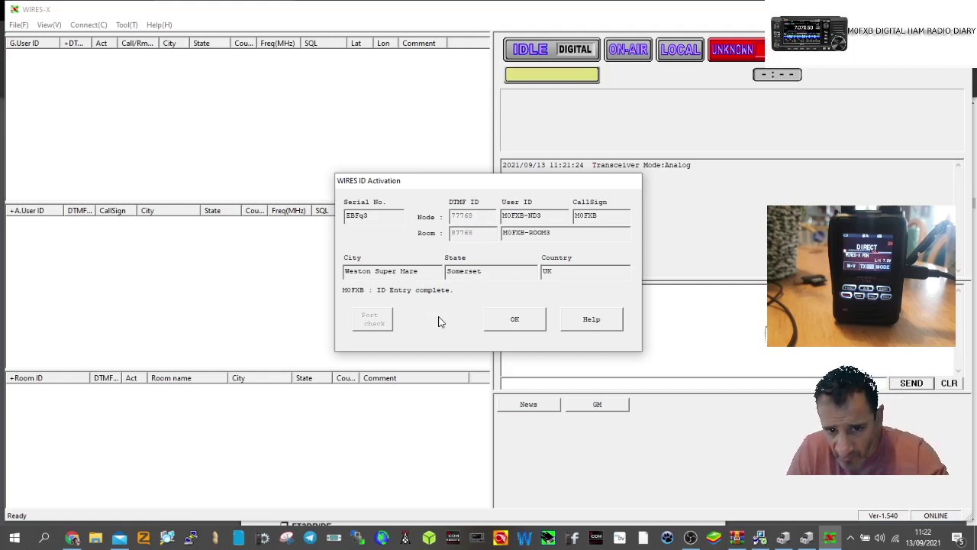
{"action": "left_click", "coordinate": [516, 320]}
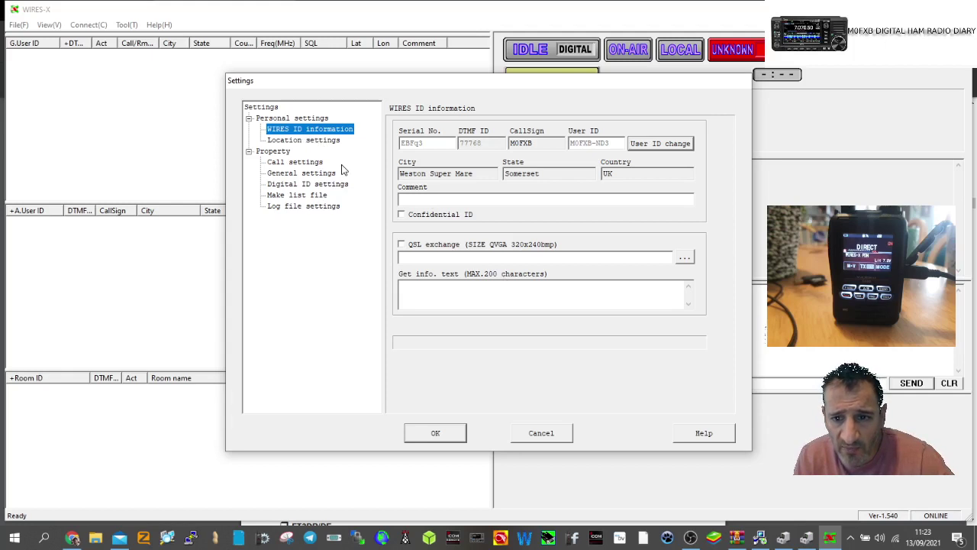
- Set the comment in the WIRES ID information to "Hello Southwest UK" and save the settings
{"action": "left_click", "coordinate": [410, 203]}
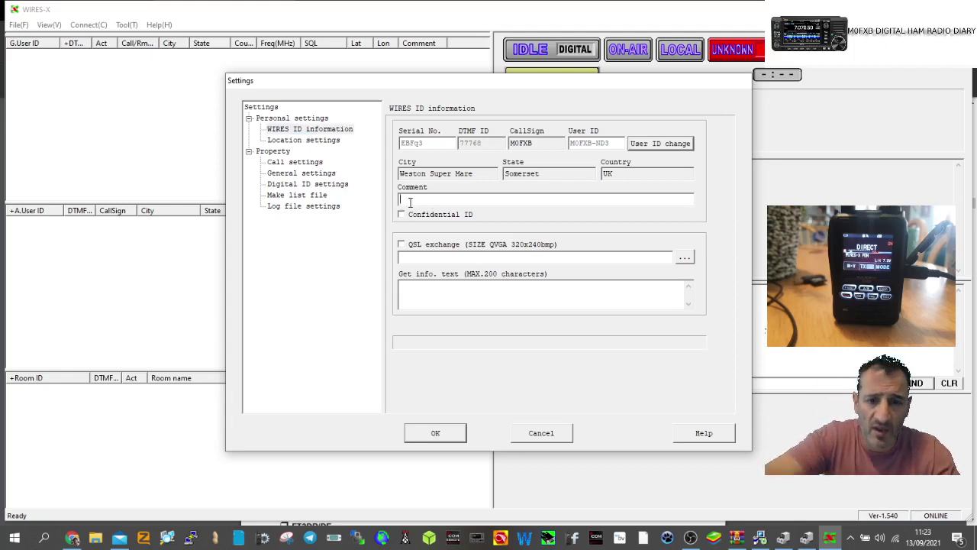
{"action": "type", "text": "Hel"}
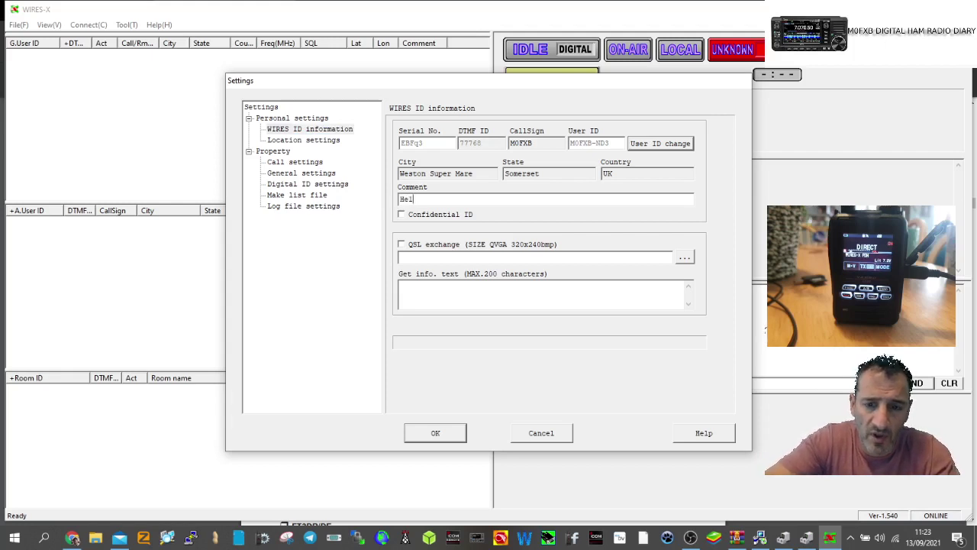
{"action": "type", "text": "lo So"}
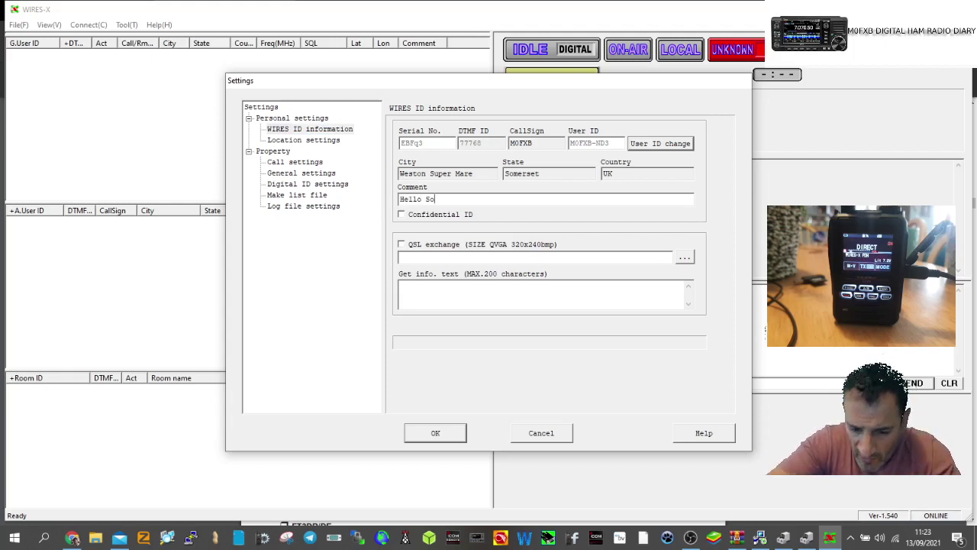
{"action": "type", "text": "uthwest UK"}
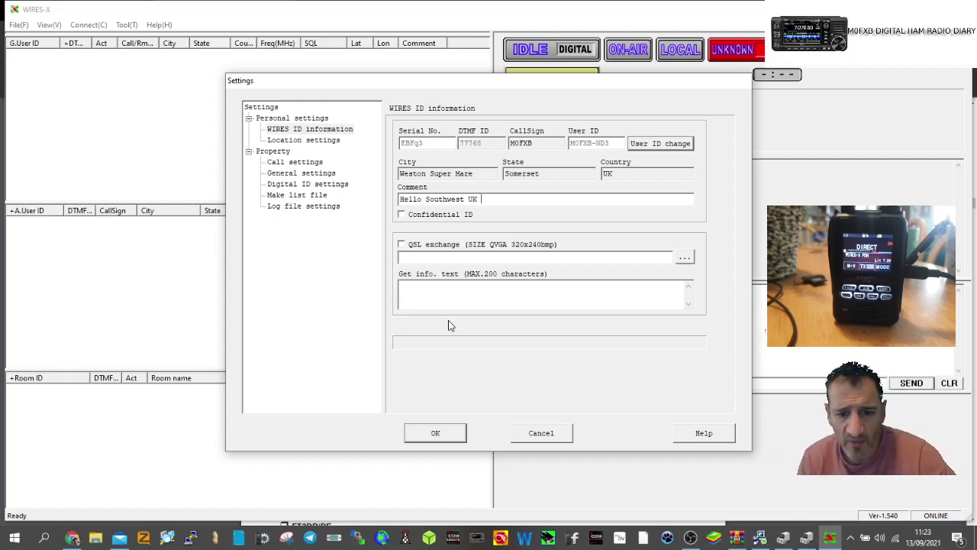
{"action": "left_click", "coordinate": [429, 432]}
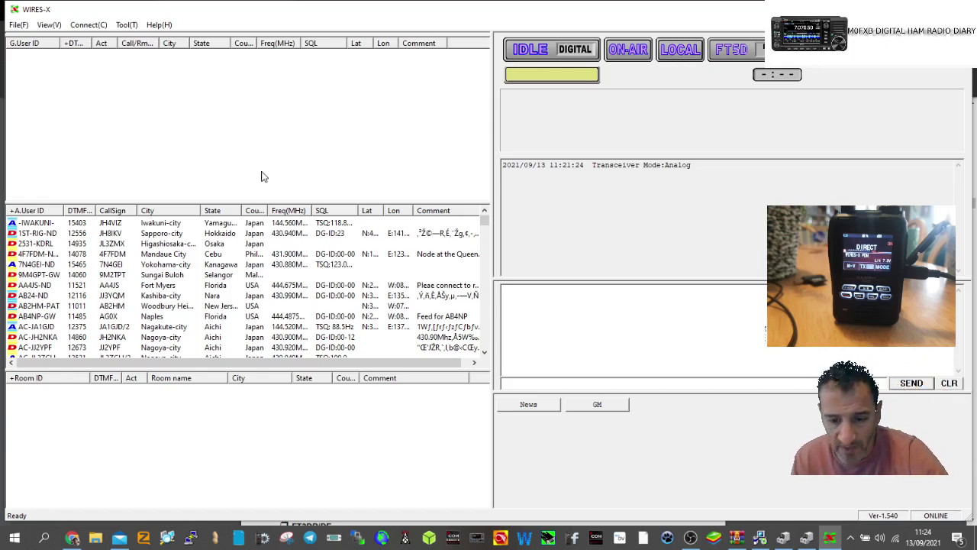
{"action": "left_click", "coordinate": [691, 539]}
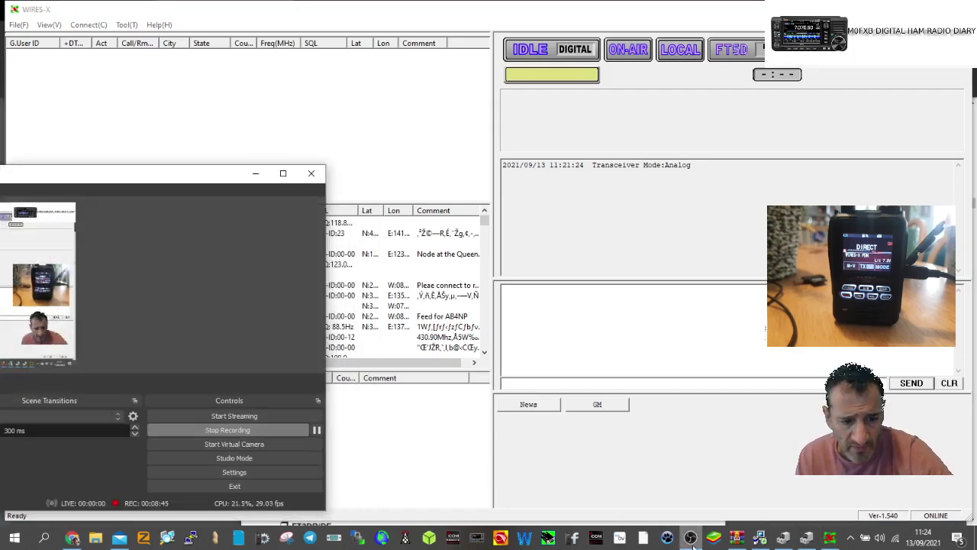
{"action": "left_click", "coordinate": [690, 539]}
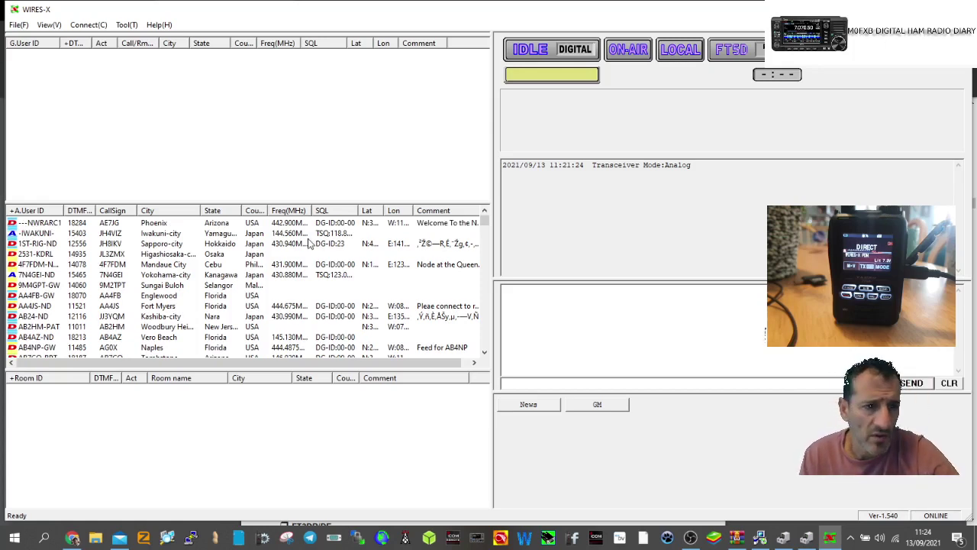
{"action": "left_click", "coordinate": [88, 26]}
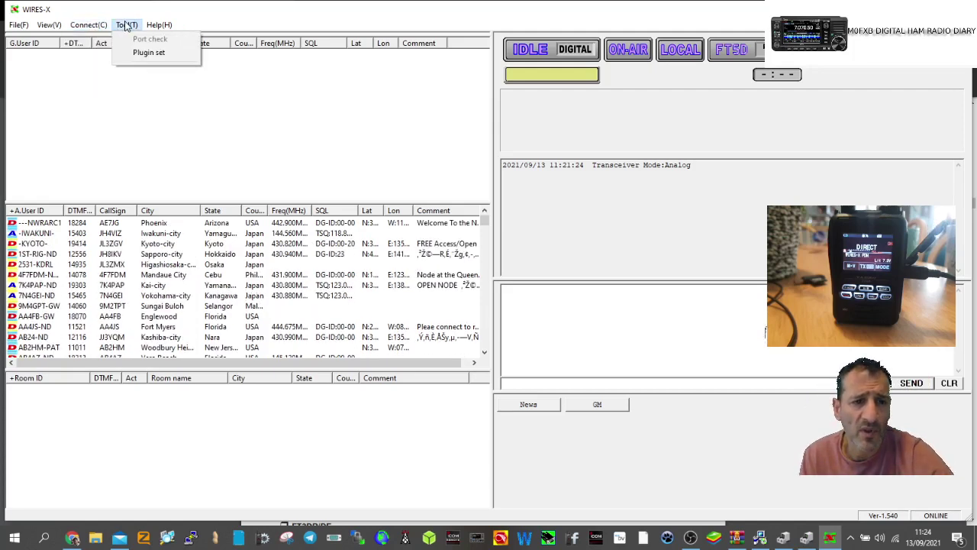
{"action": "key", "text": "Escape"}
{"action": "left_click", "coordinate": [59, 27]}
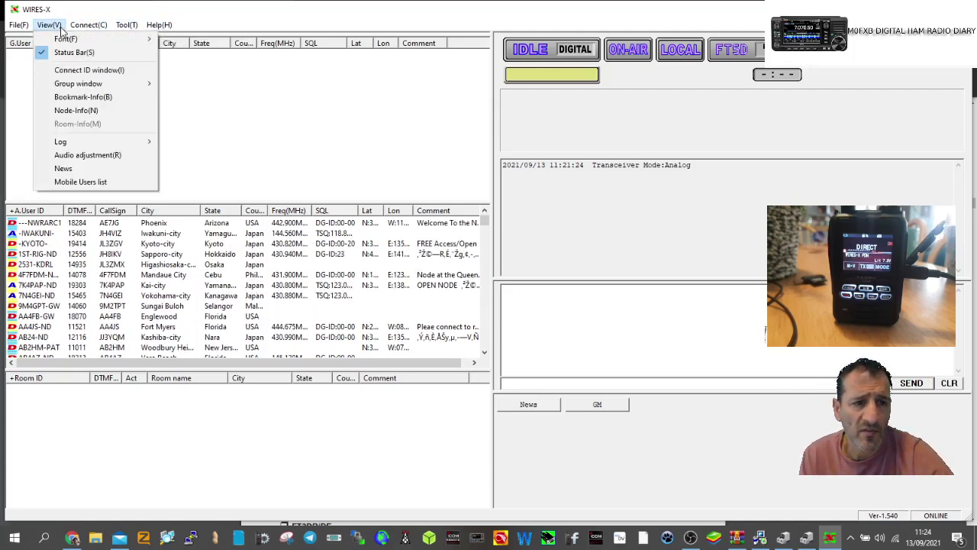
- Open the Transceiver settings, review the Voice CH and Preset Search CH options, and close them without changes
{"action": "mouse_move", "coordinate": [24, 32]}
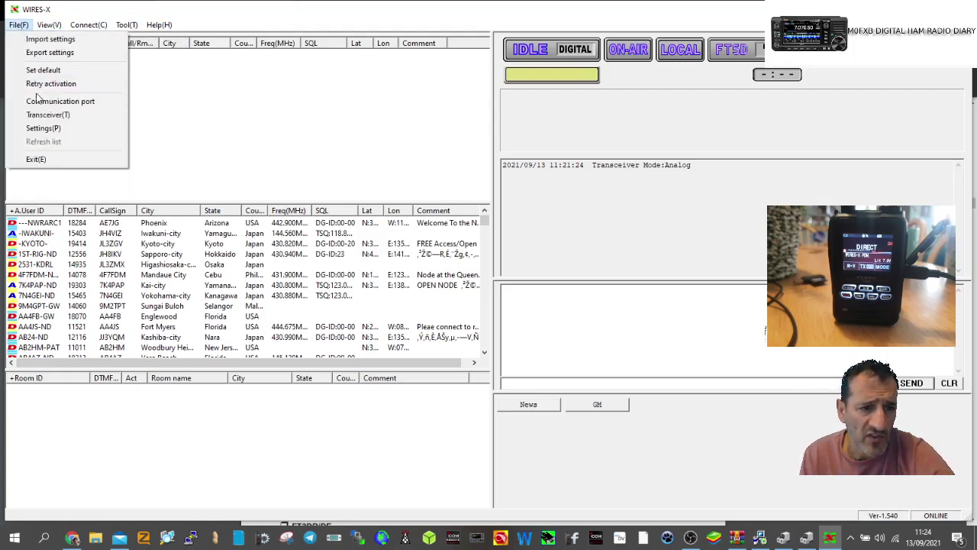
{"action": "left_click", "coordinate": [49, 116]}
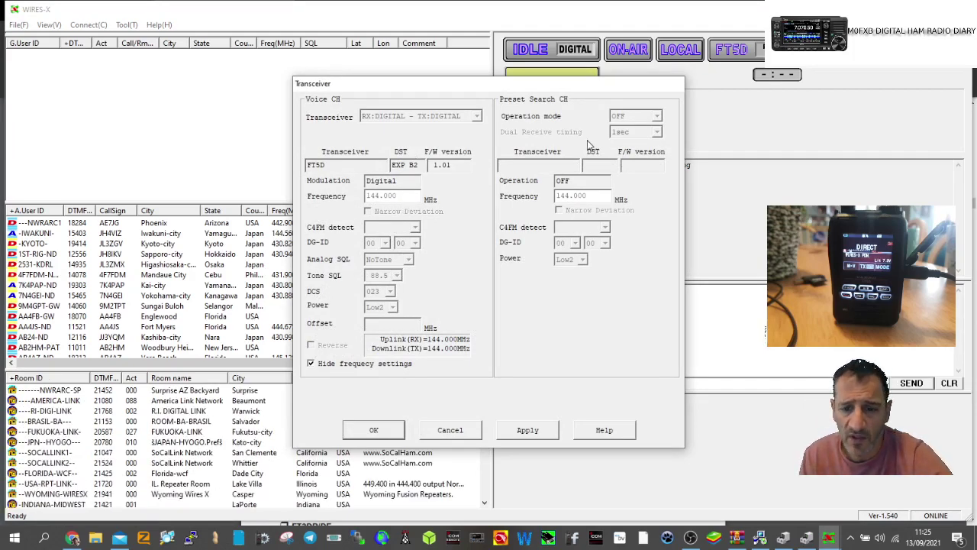
{"action": "left_click", "coordinate": [373, 431]}
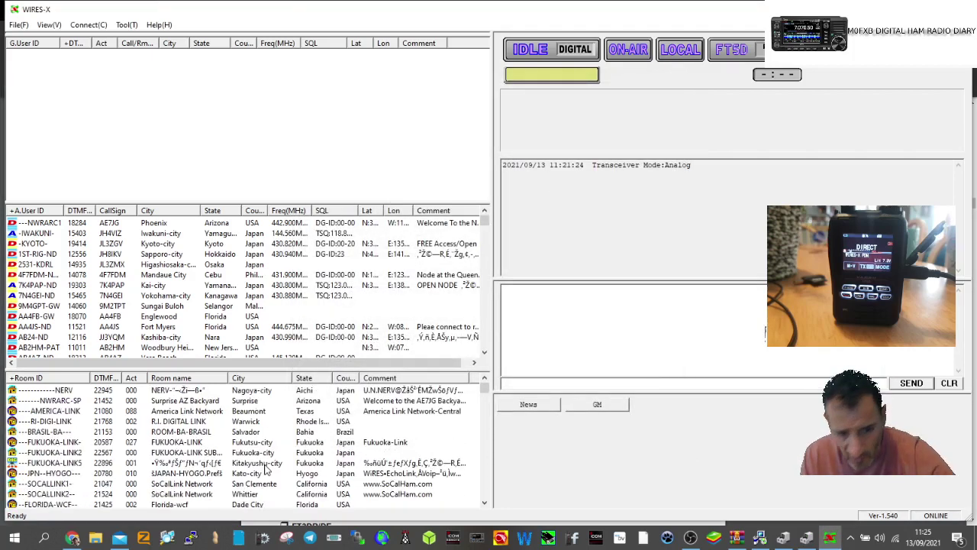
- Try to connect to the NWRARC-SP room (Surprise AZ Backyard) in the room list
{"action": "left_click", "coordinate": [114, 413]}
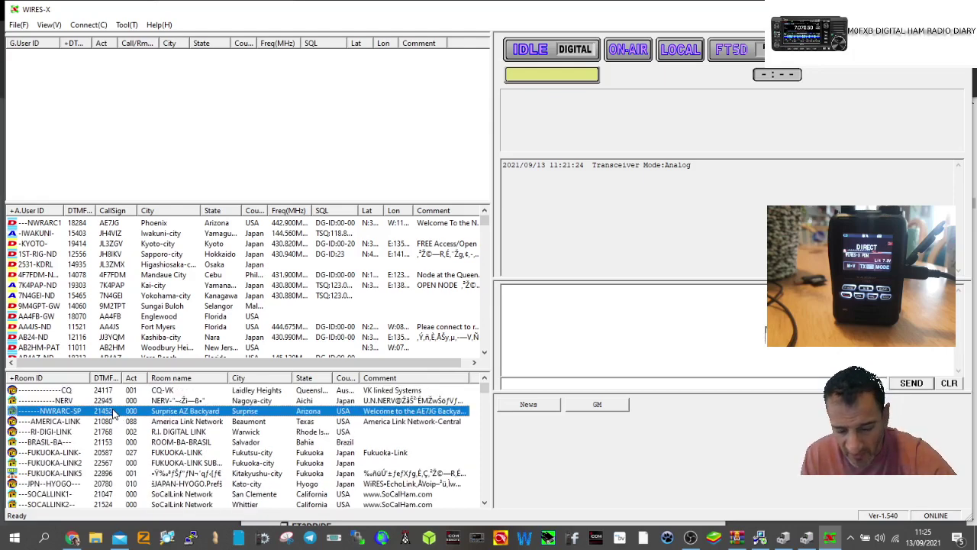
{"action": "right_click", "coordinate": [114, 413]}
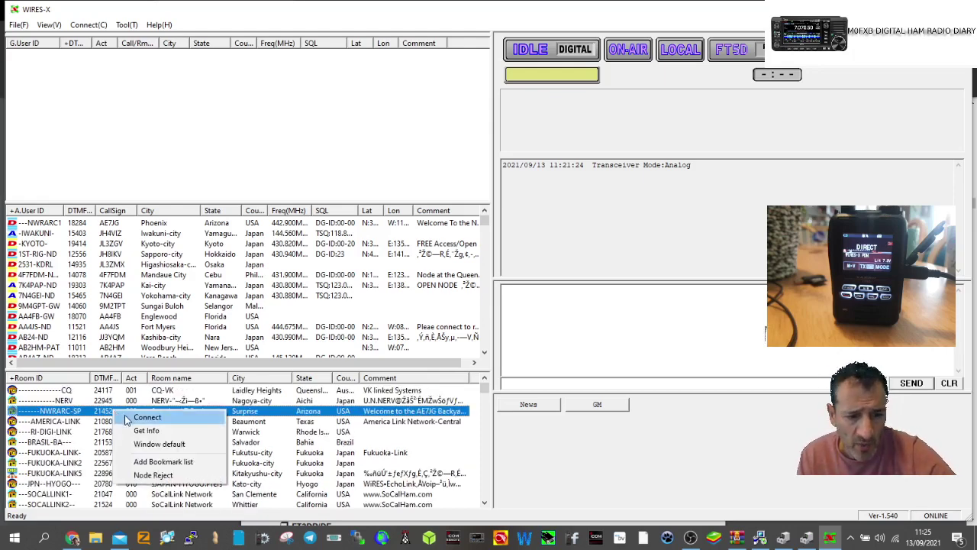
{"action": "left_click", "coordinate": [145, 418]}
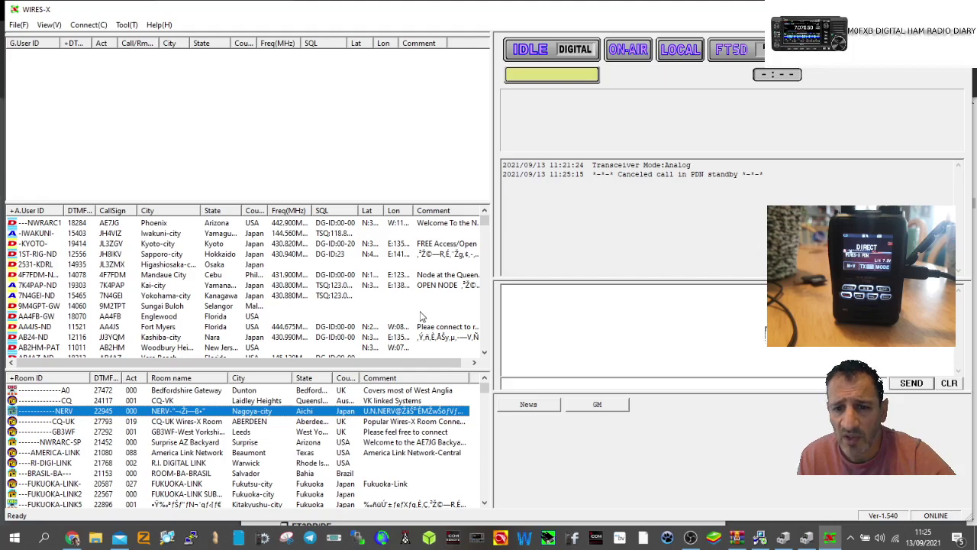
- Try to connect to the CQ-UK Wires-X Room in the room list
{"action": "left_click", "coordinate": [115, 423]}
{"action": "right_click", "coordinate": [115, 425]}
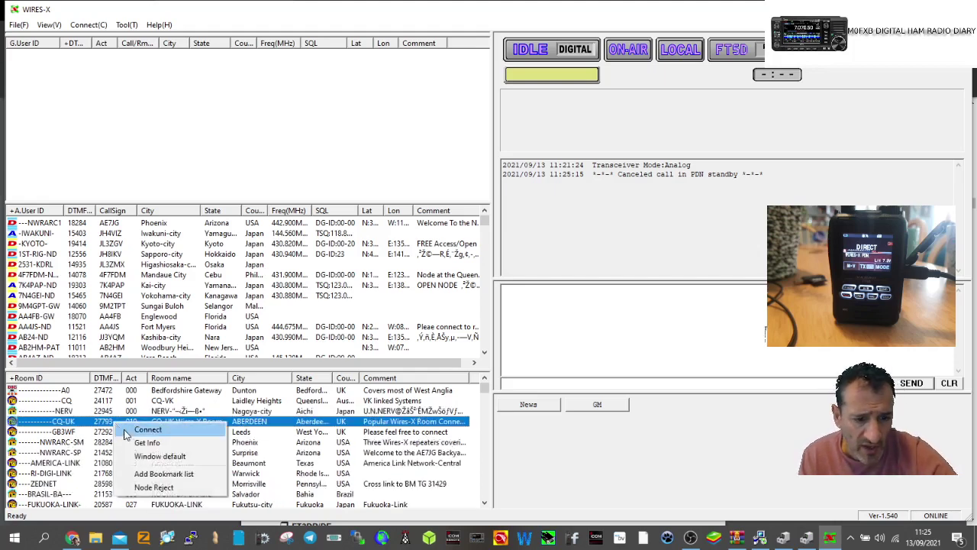
{"action": "left_click", "coordinate": [132, 433]}
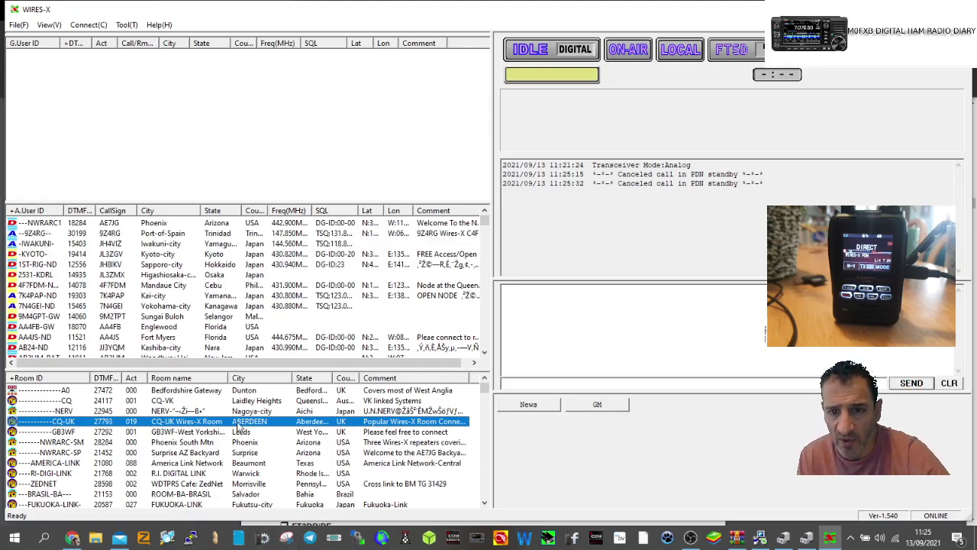
{"action": "left_click", "coordinate": [690, 537]}
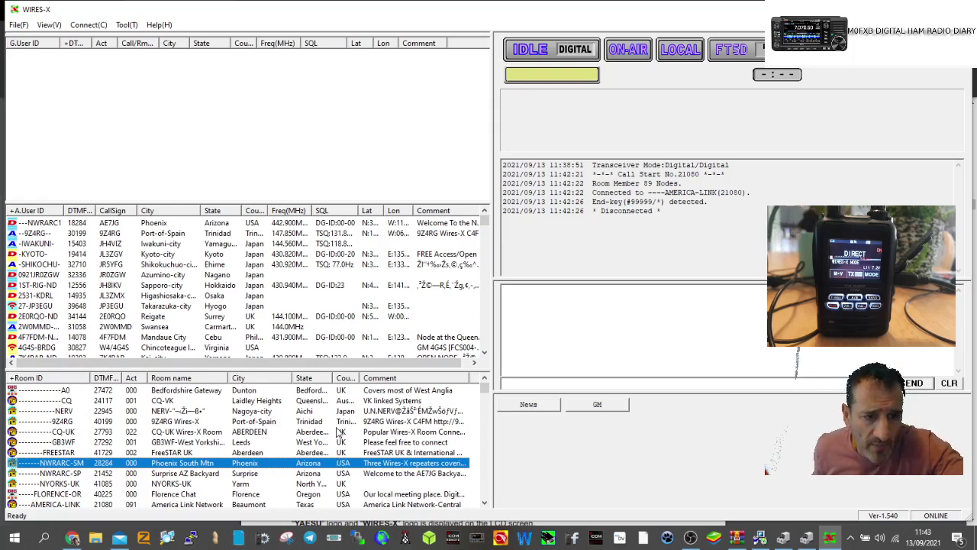
- Find the America Link Network room (AMERICA-LINK) in the room list and connect to it
{"action": "left_click", "coordinate": [483, 402]}
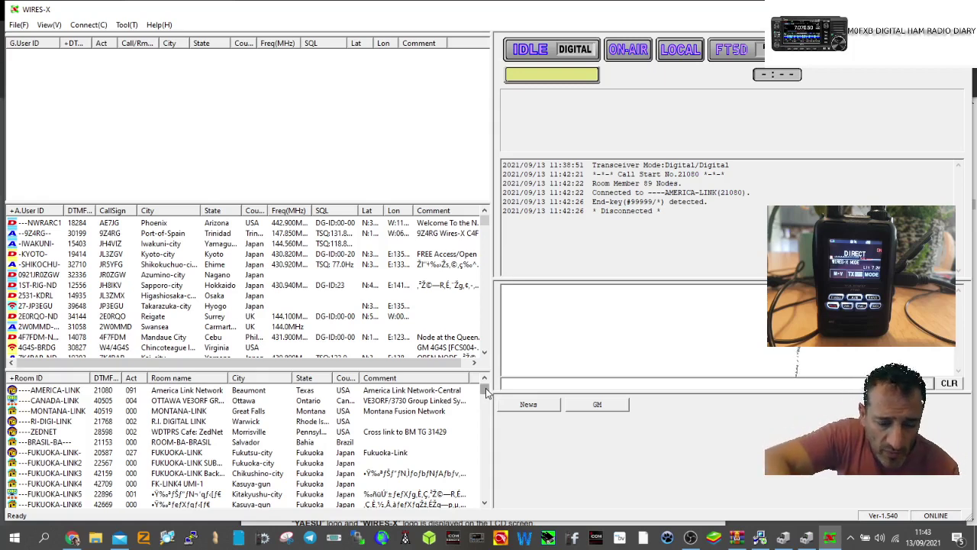
{"action": "scroll", "coordinate": [486, 392], "scroll_direction": "up", "scroll_amount": 1}
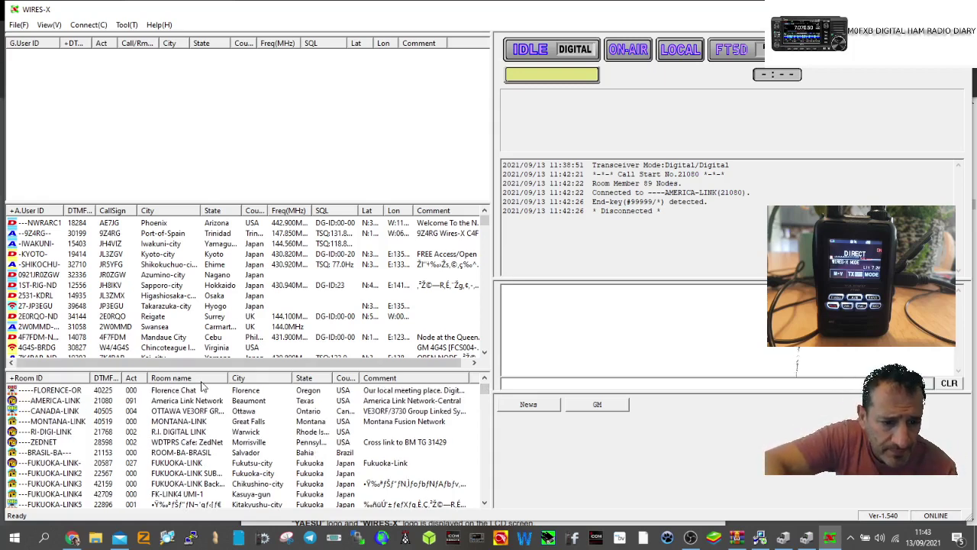
{"action": "left_click", "coordinate": [122, 402]}
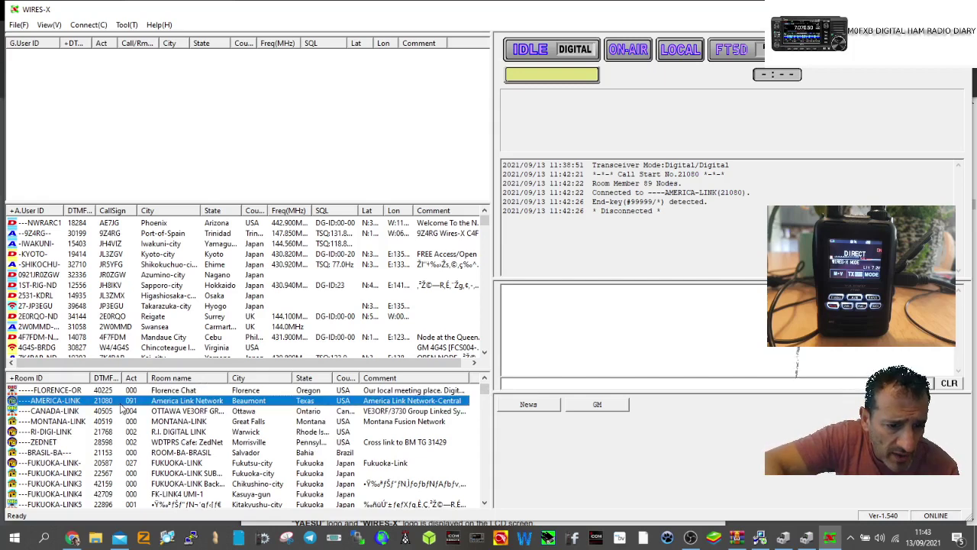
{"action": "right_click", "coordinate": [122, 409]}
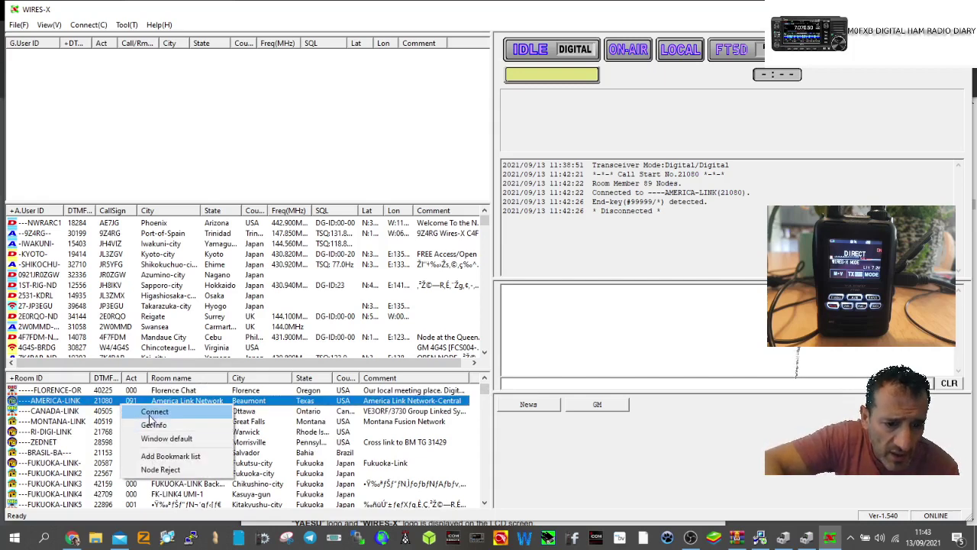
{"action": "left_click", "coordinate": [153, 413]}
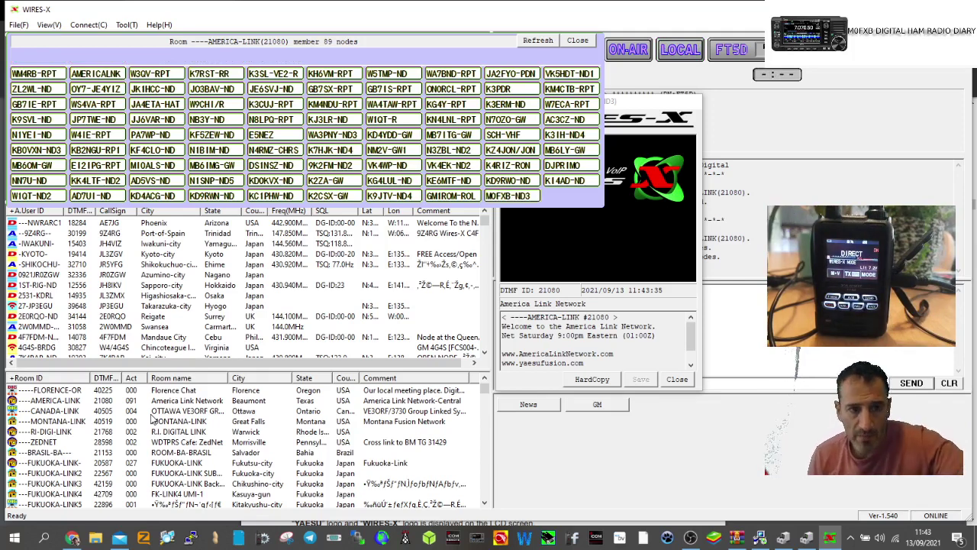
{"action": "left_click", "coordinate": [89, 24]}
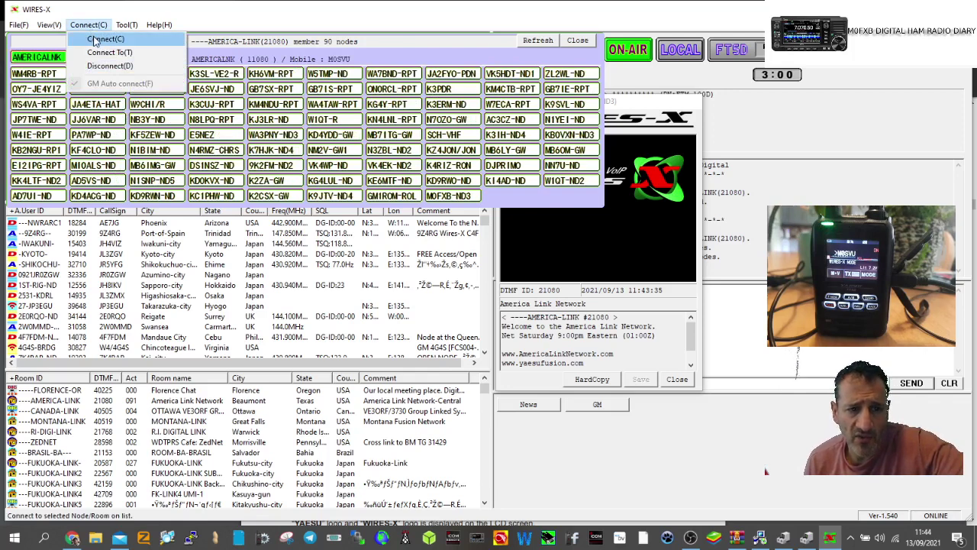
{"action": "key", "text": "Escape"}
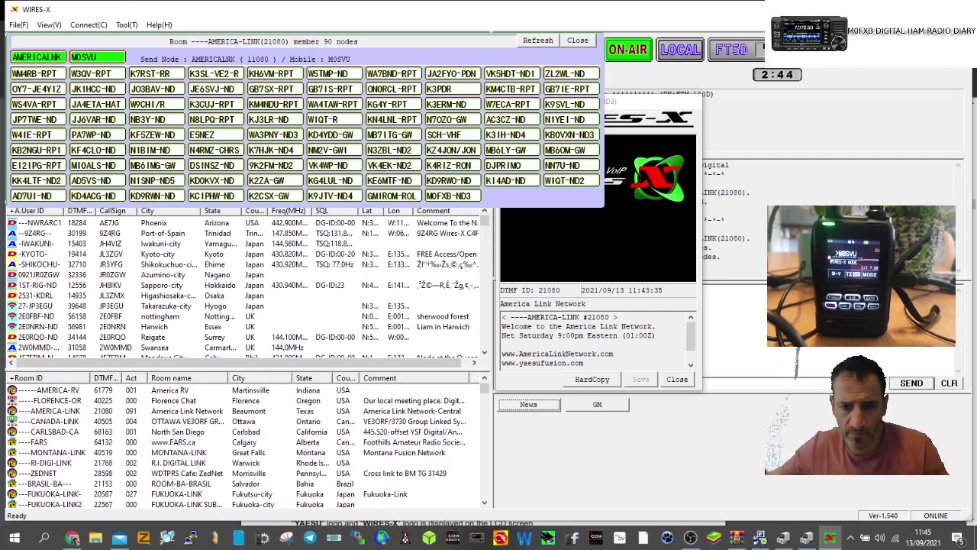
{"action": "left_click", "coordinate": [690, 538]}
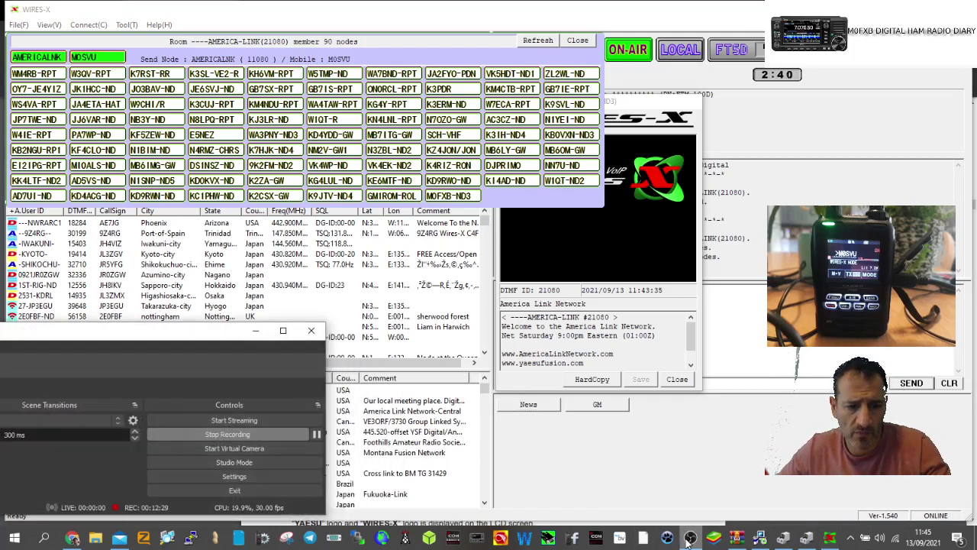
{"action": "left_click", "coordinate": [690, 538]}
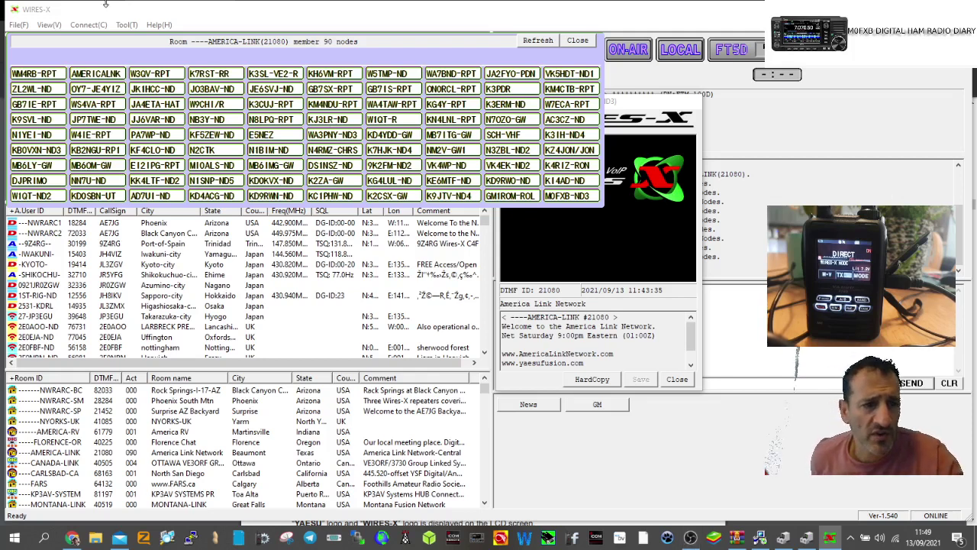
- Open the Transceiver settings for the FT5D and reapply the existing Voice CH configuration
{"action": "left_click", "coordinate": [17, 25]}
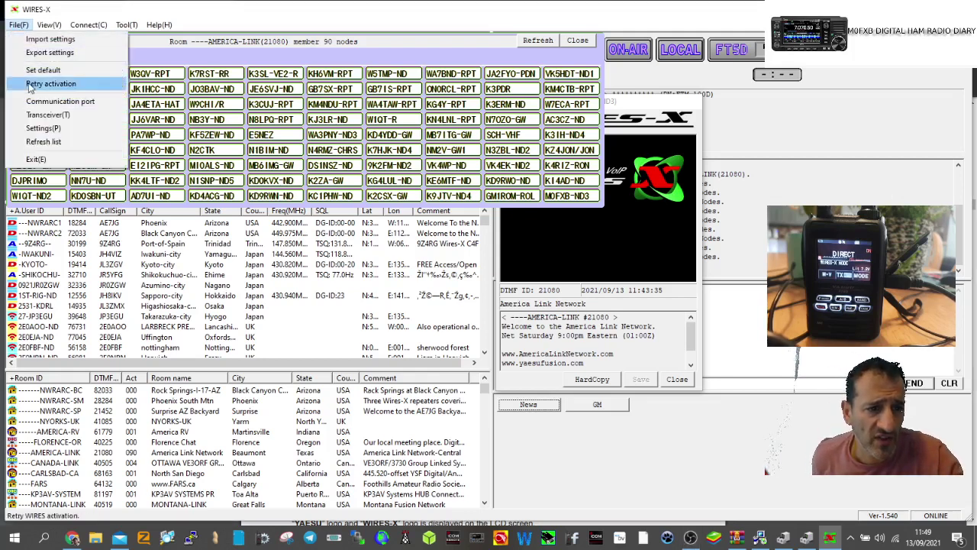
{"action": "left_click", "coordinate": [40, 116]}
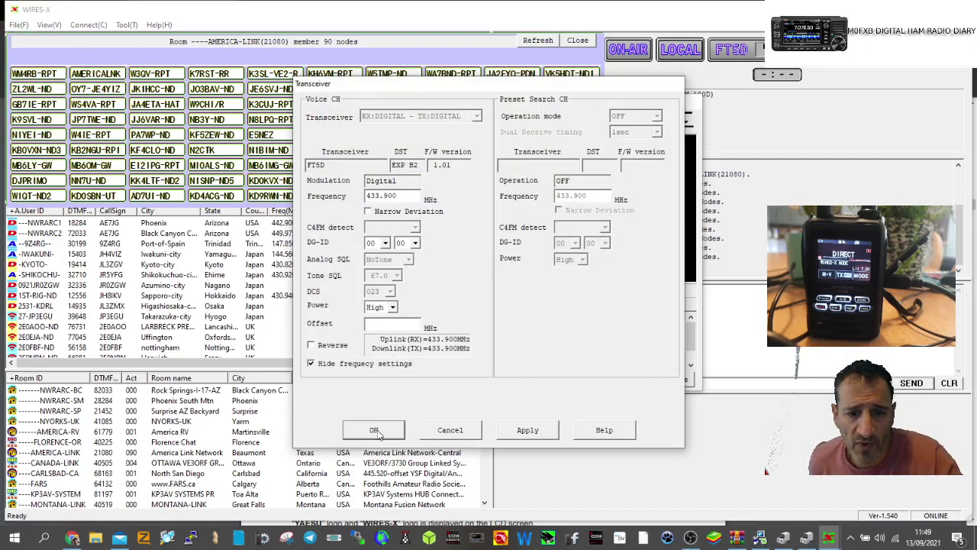
{"action": "left_click", "coordinate": [375, 431]}
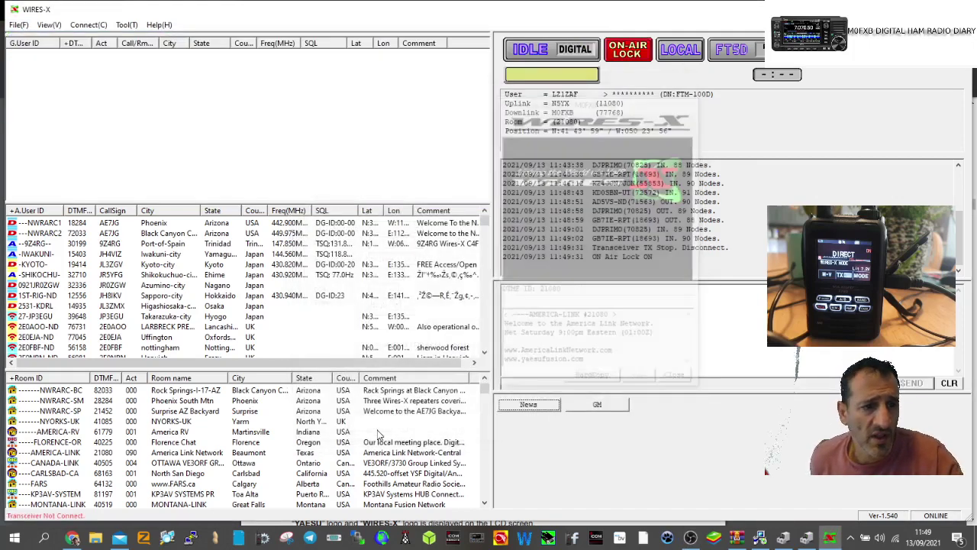
- Connect directly to the CQ-UK Wires-X Room by entering room ID 27793
{"action": "left_click", "coordinate": [92, 26]}
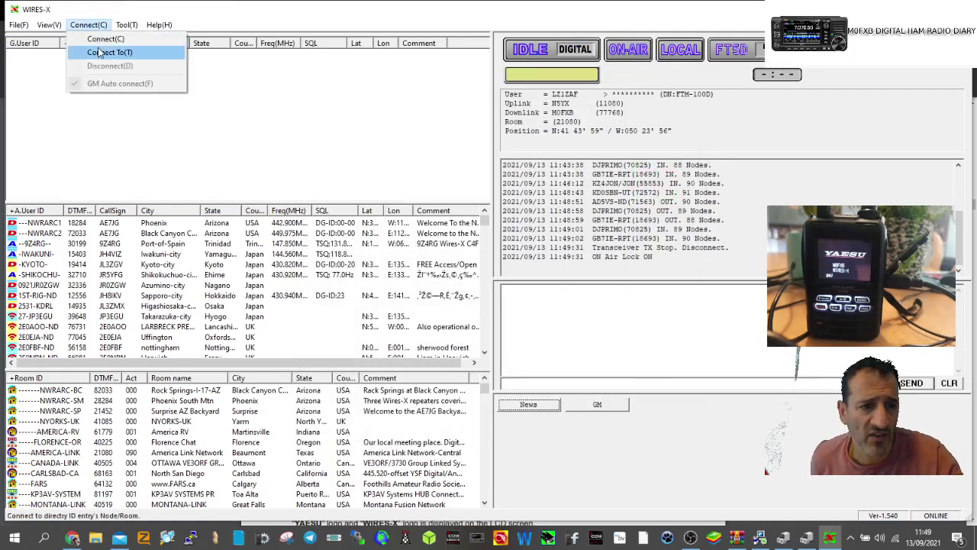
{"action": "left_click", "coordinate": [99, 52]}
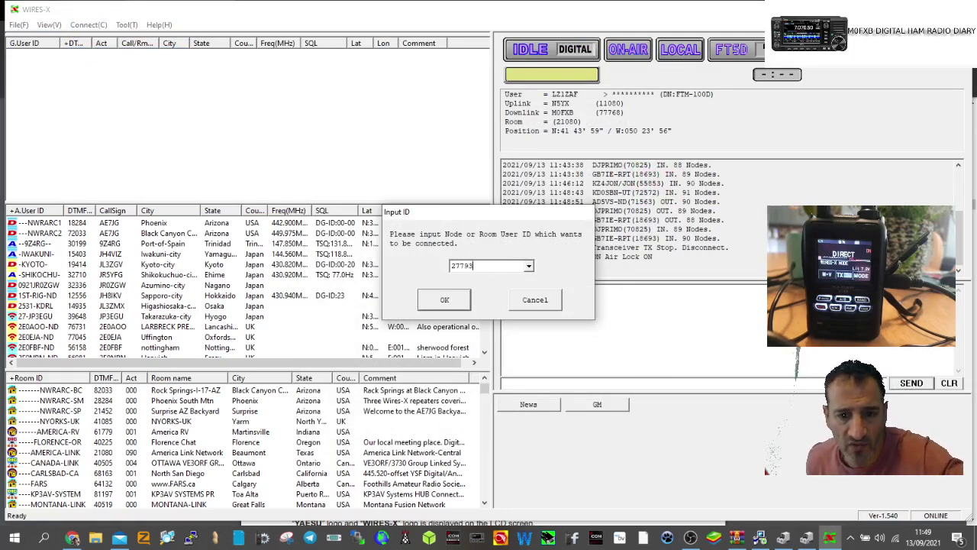
{"action": "left_click", "coordinate": [439, 302]}
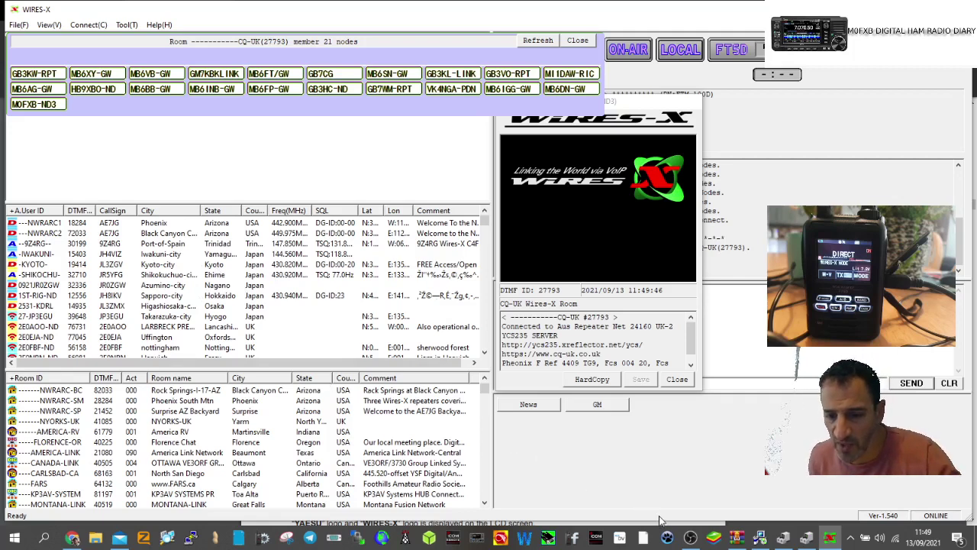
{"action": "left_click", "coordinate": [689, 539]}
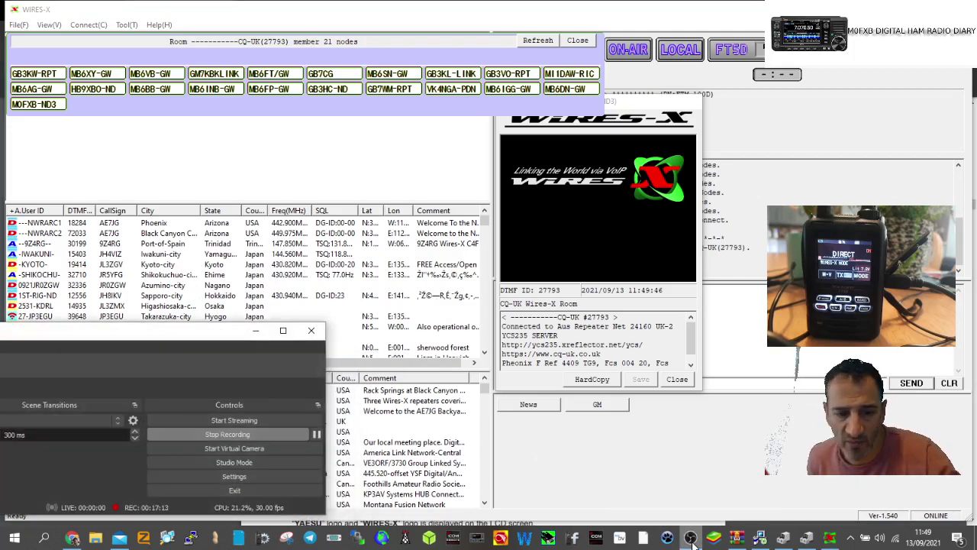